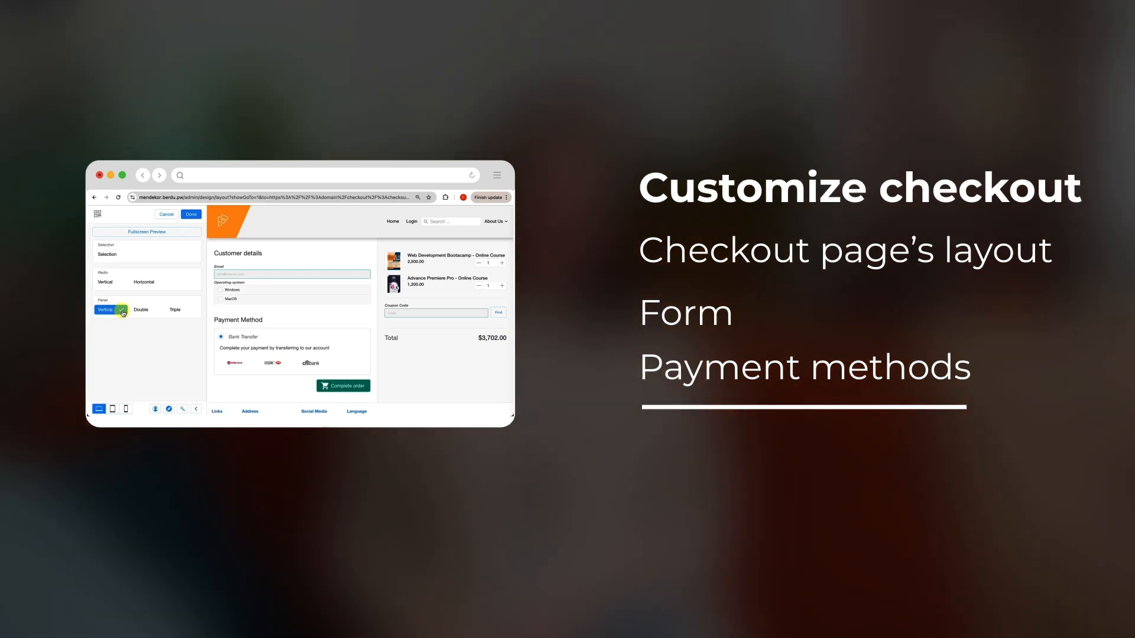
{"action": "left_click", "coordinate": [141, 311]}
{"action": "left_click", "coordinate": [176, 311]}
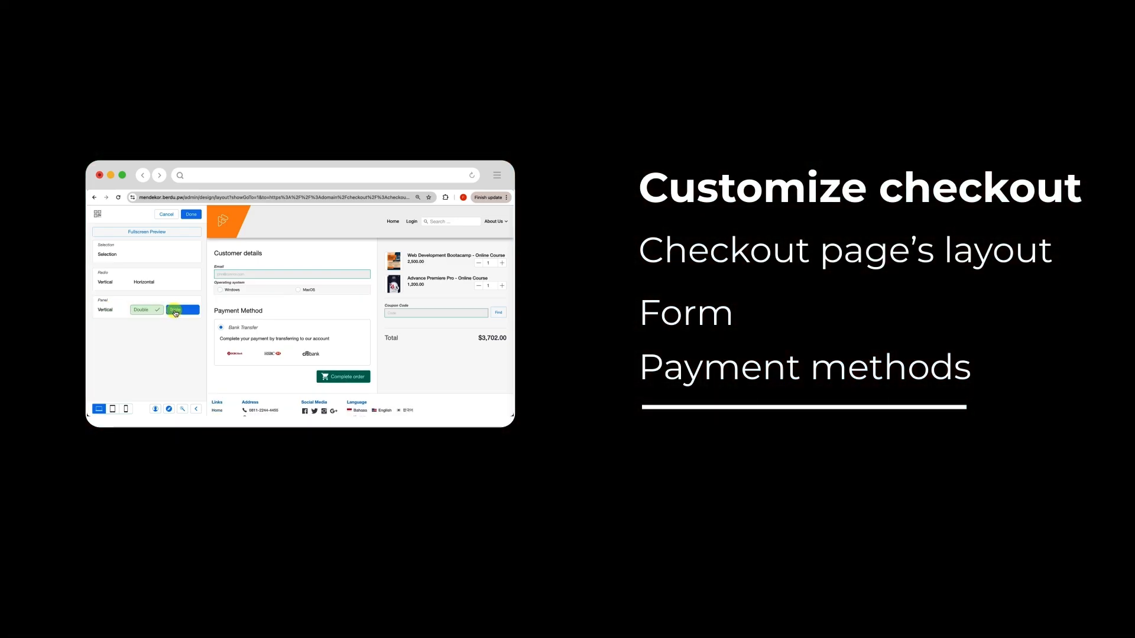
{"action": "left_click", "coordinate": [144, 282]}
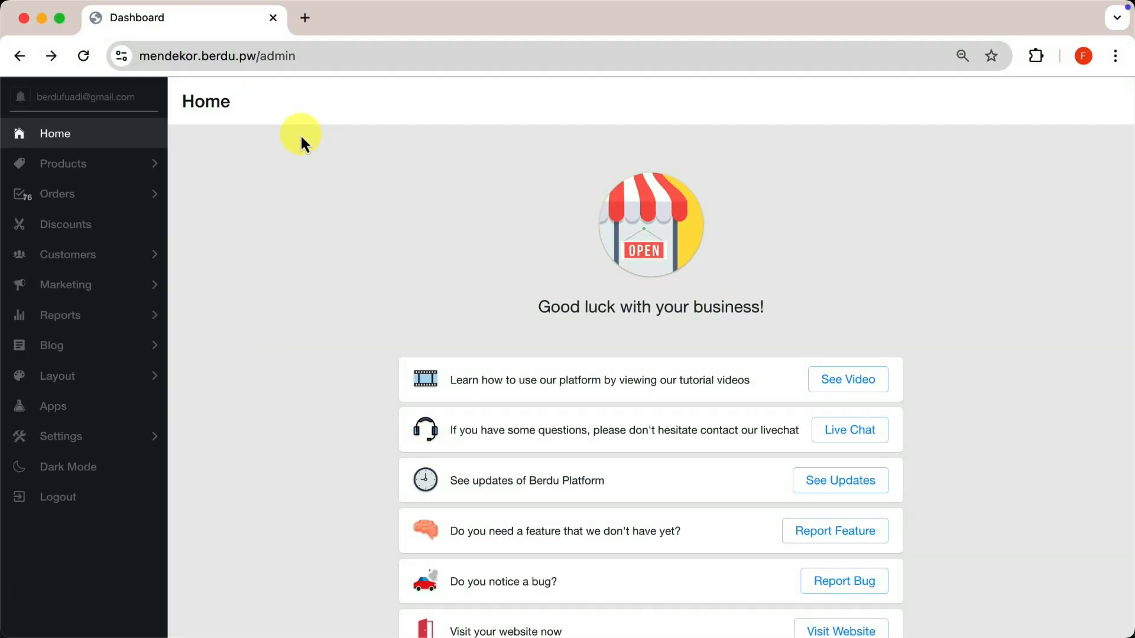
- Open the store's layout editor and go to the Checkout page
{"action": "left_click", "coordinate": [107, 376]}
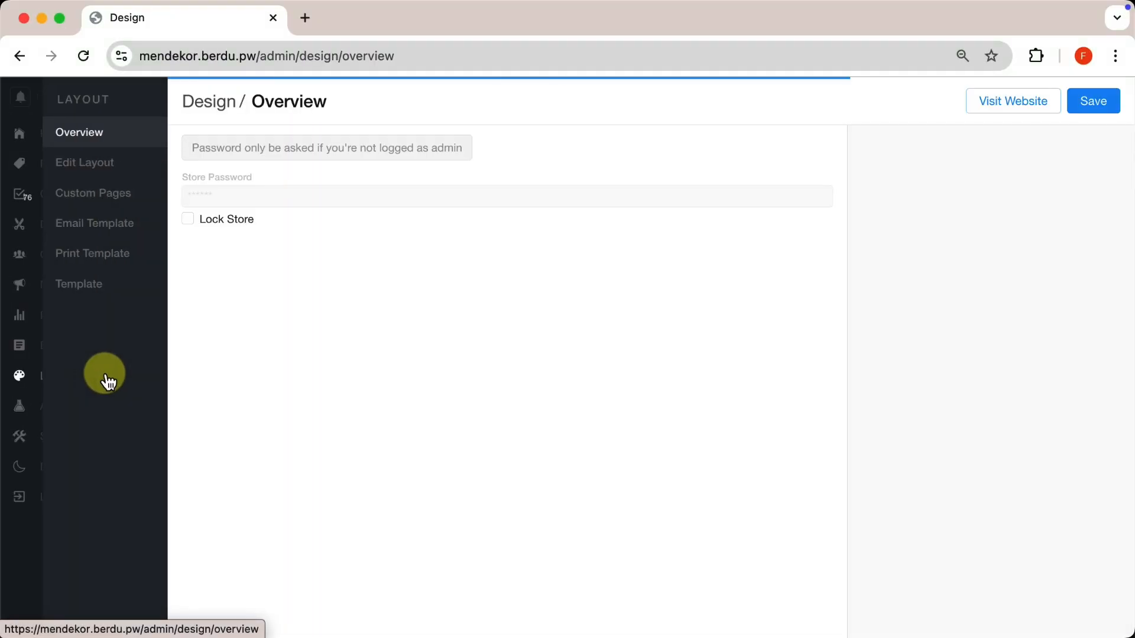
{"action": "left_click", "coordinate": [113, 177]}
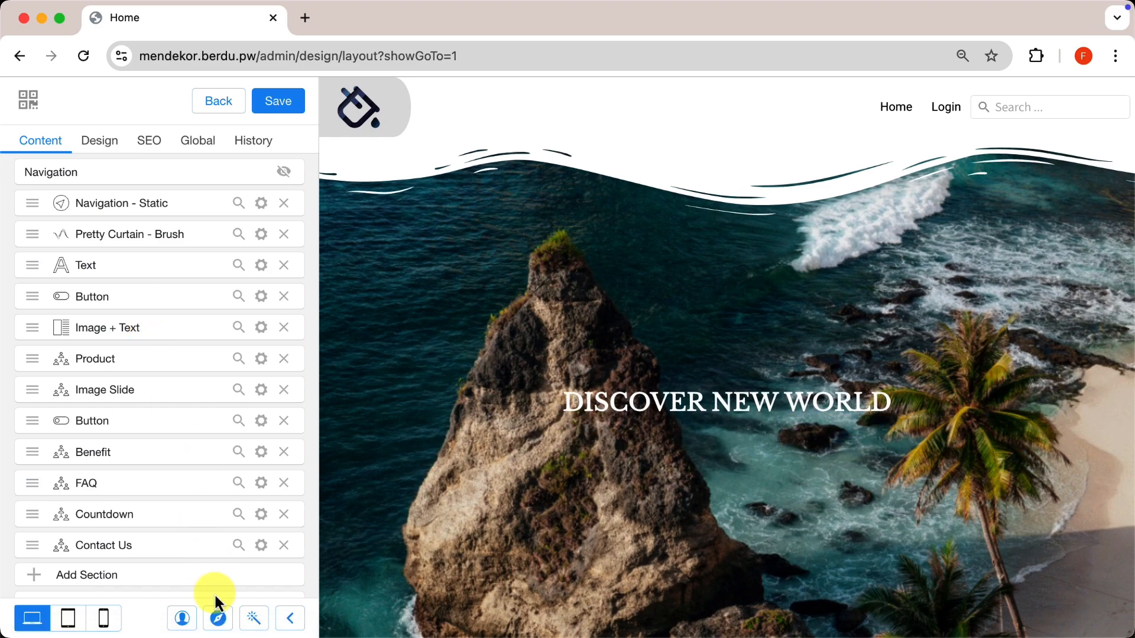
{"action": "left_click", "coordinate": [219, 619]}
{"action": "scroll", "coordinate": [271, 531], "scroll_direction": "down", "scroll_amount": 5}
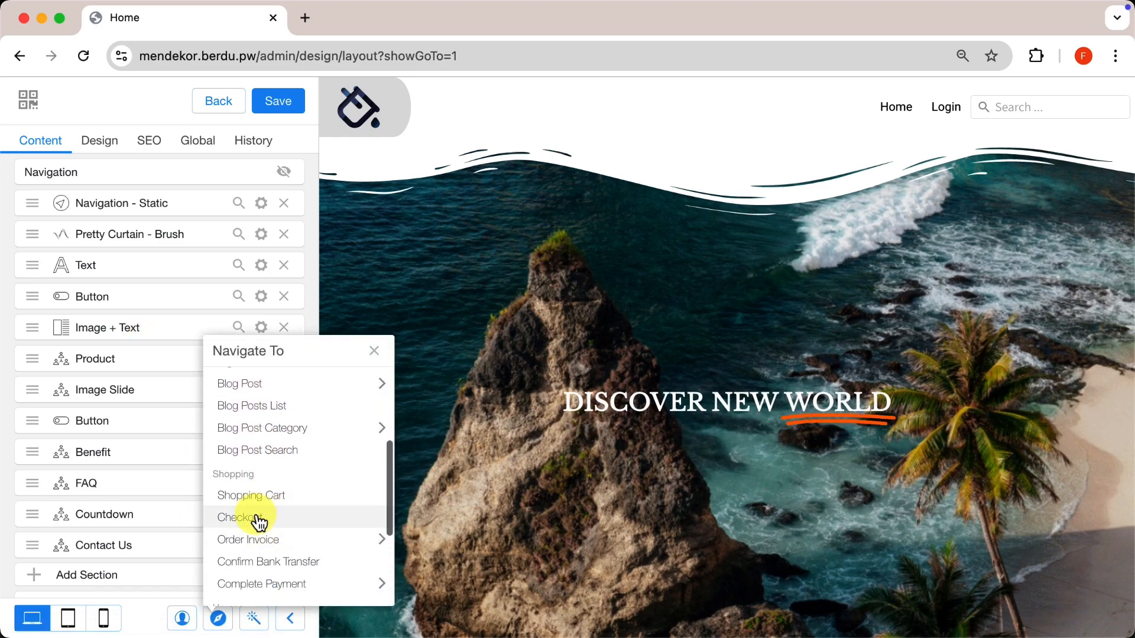
{"action": "left_click", "coordinate": [254, 515]}
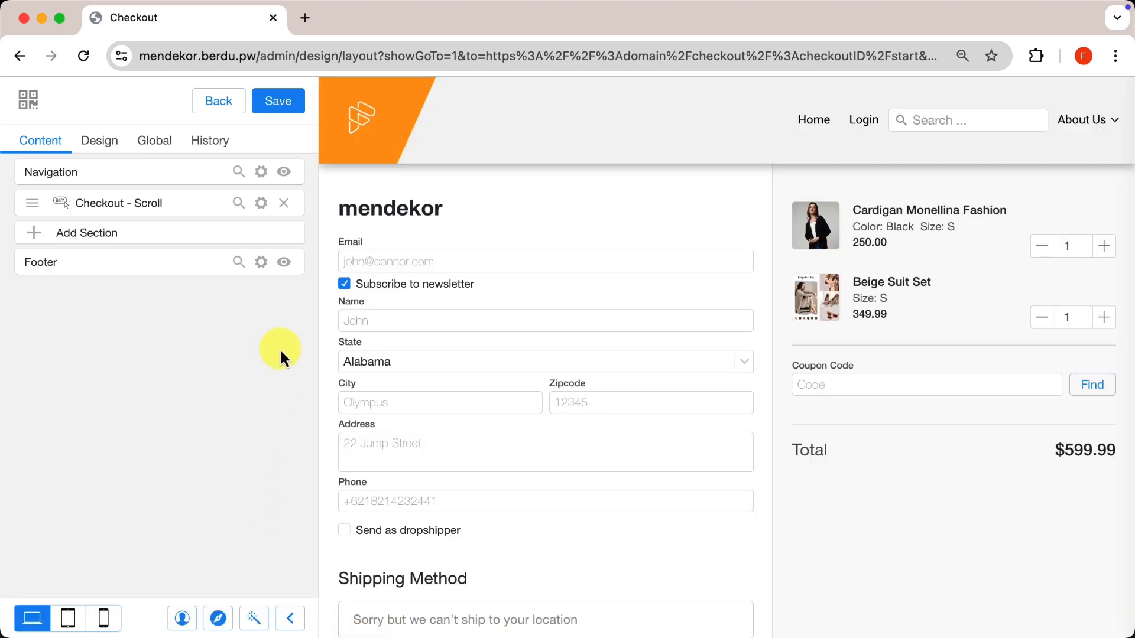
- Open the payment form settings of the Checkout - Scroll section
{"action": "left_click", "coordinate": [260, 203]}
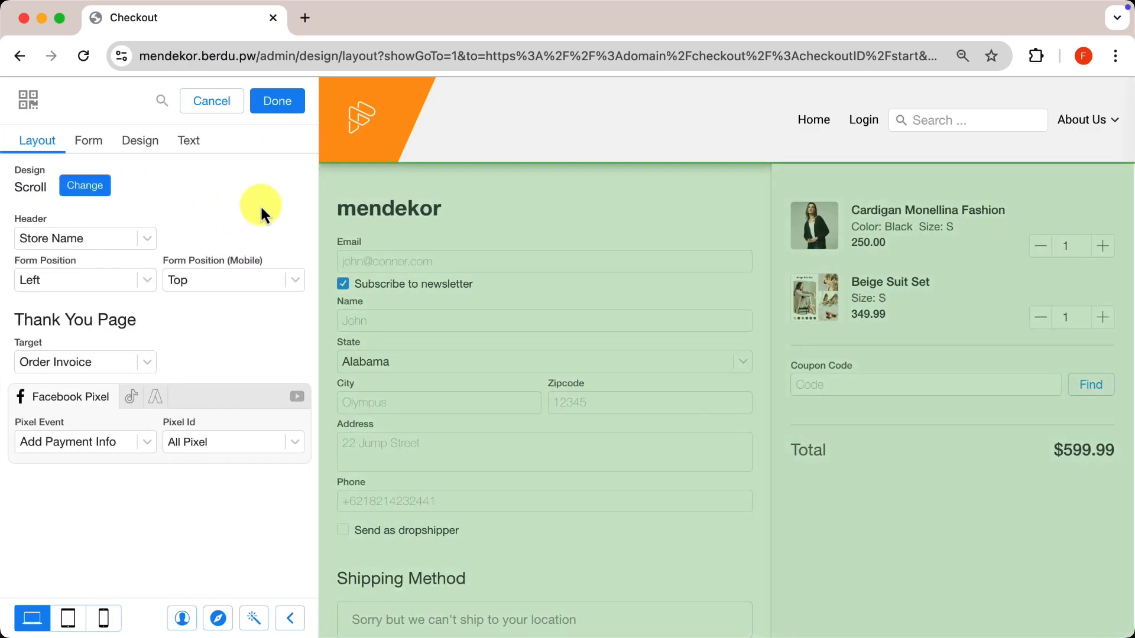
{"action": "scroll", "coordinate": [482, 325], "scroll_direction": "down", "scroll_amount": 3}
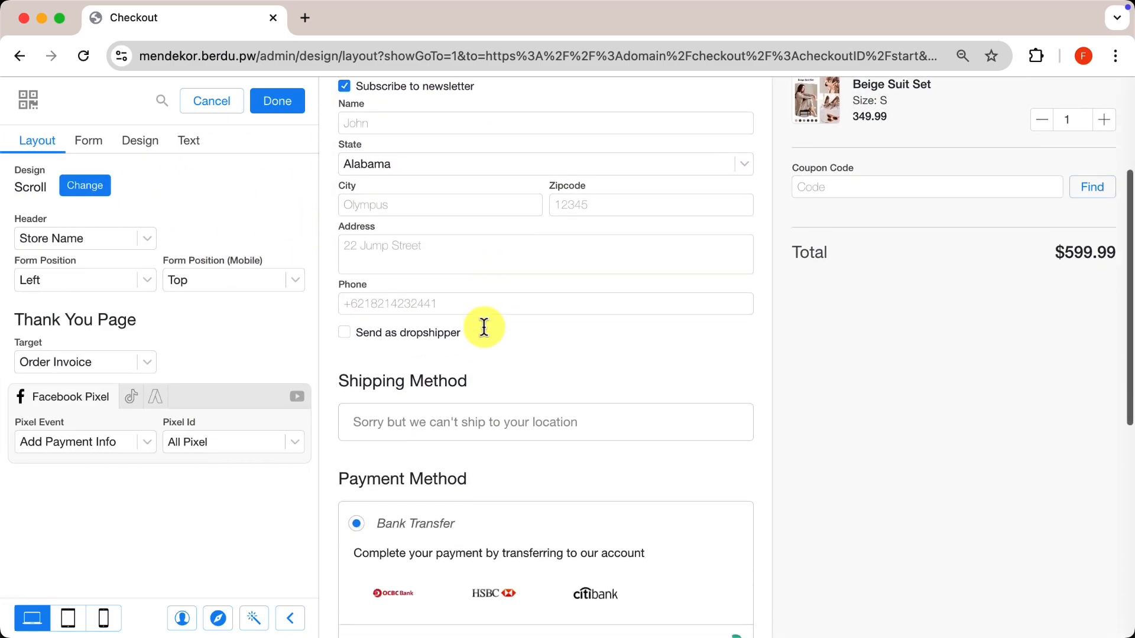
{"action": "scroll", "coordinate": [483, 327], "scroll_direction": "down", "scroll_amount": 4}
{"action": "scroll", "coordinate": [484, 327], "scroll_direction": "down", "scroll_amount": 2}
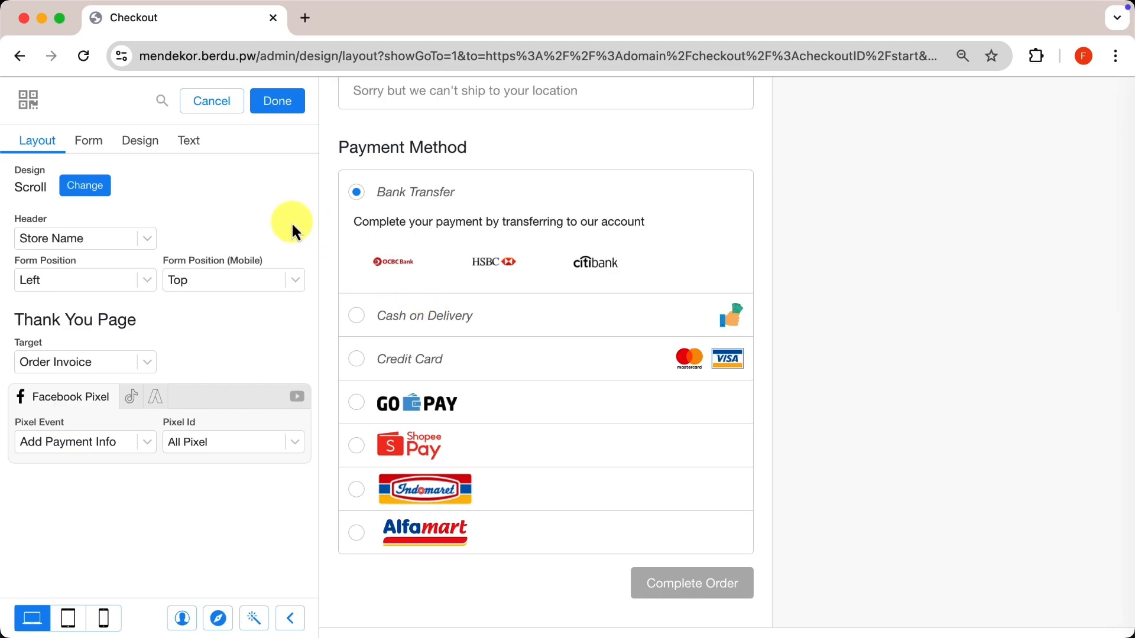
{"action": "left_click", "coordinate": [88, 148]}
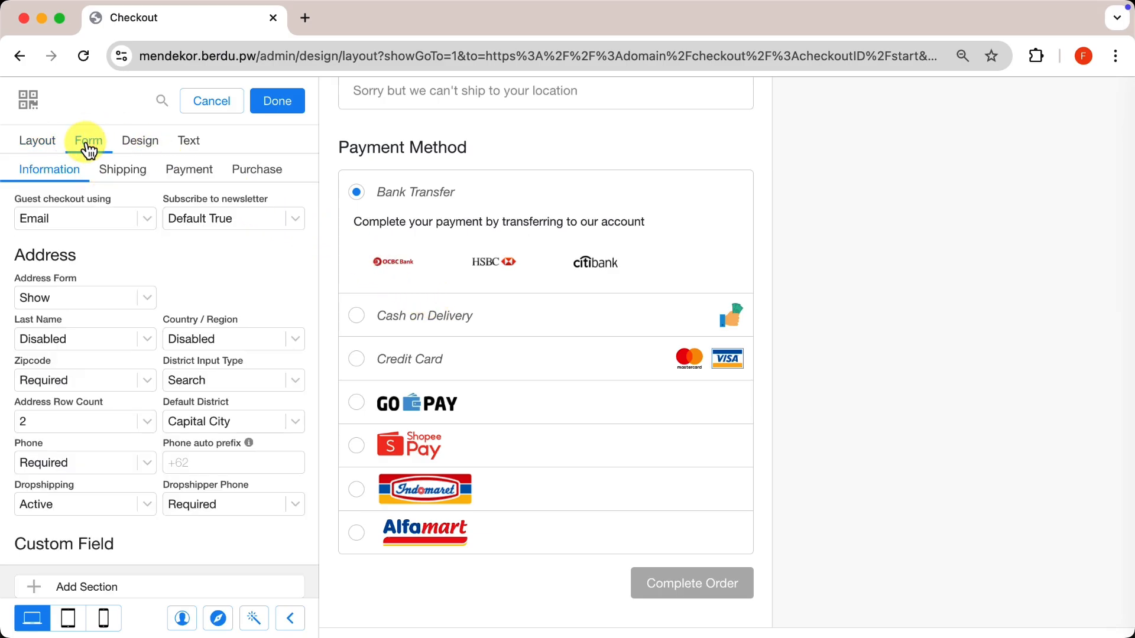
{"action": "left_click", "coordinate": [190, 176]}
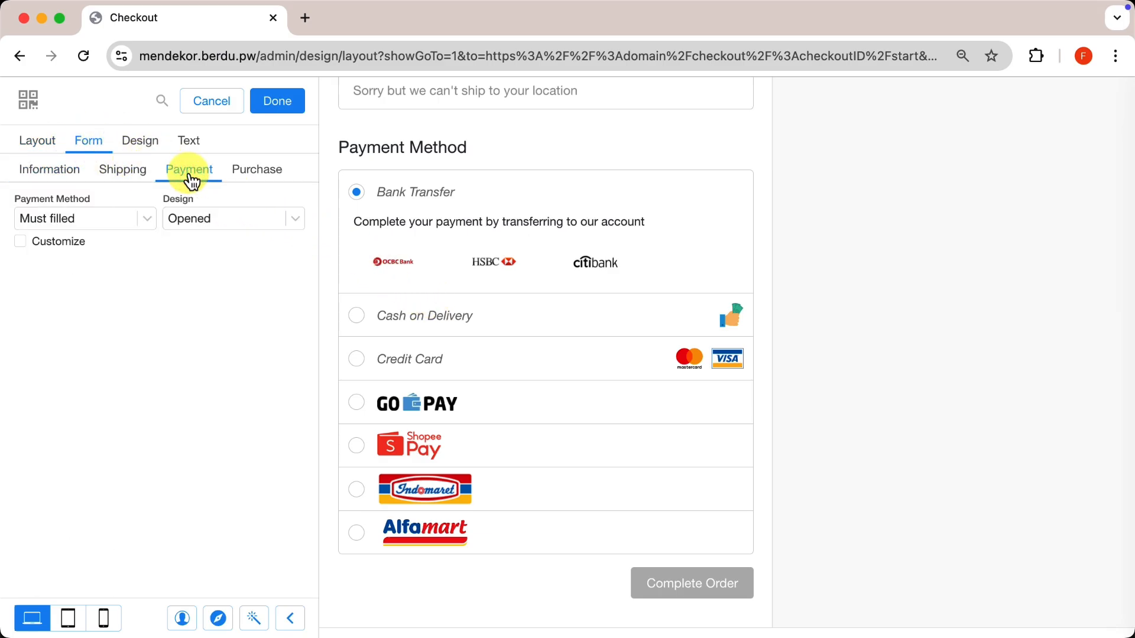
- Keep the Payment Method setting at Must filled and test selecting different payment options in the preview, ending with Go-Pay
{"action": "left_click", "coordinate": [120, 223]}
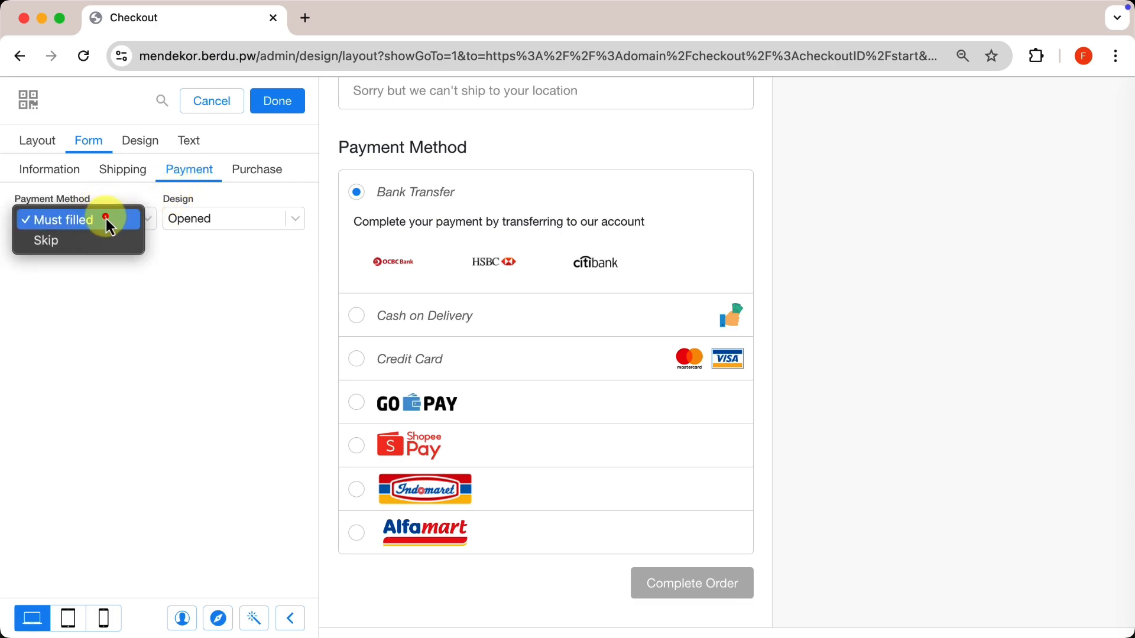
{"action": "left_click", "coordinate": [105, 219]}
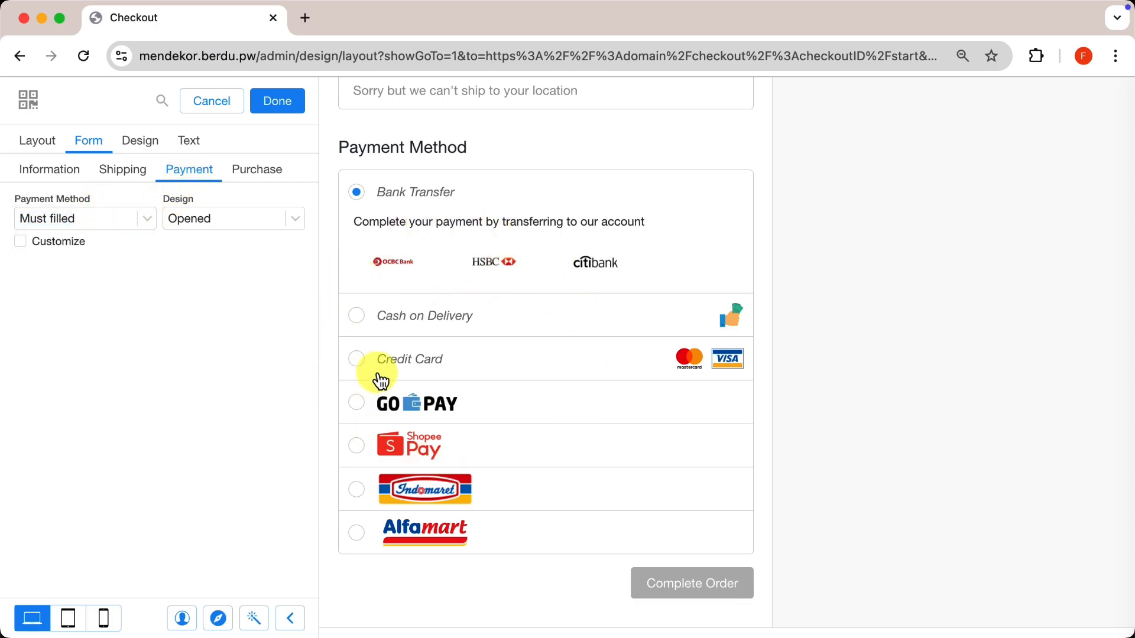
{"action": "left_click", "coordinate": [405, 325]}
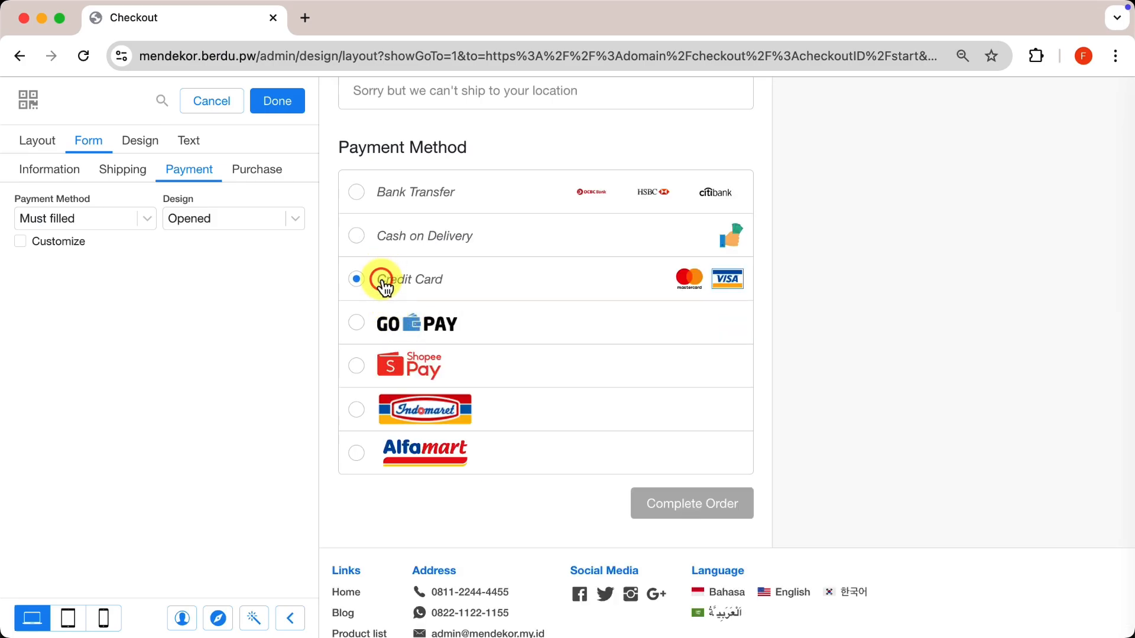
{"action": "left_click", "coordinate": [357, 323]}
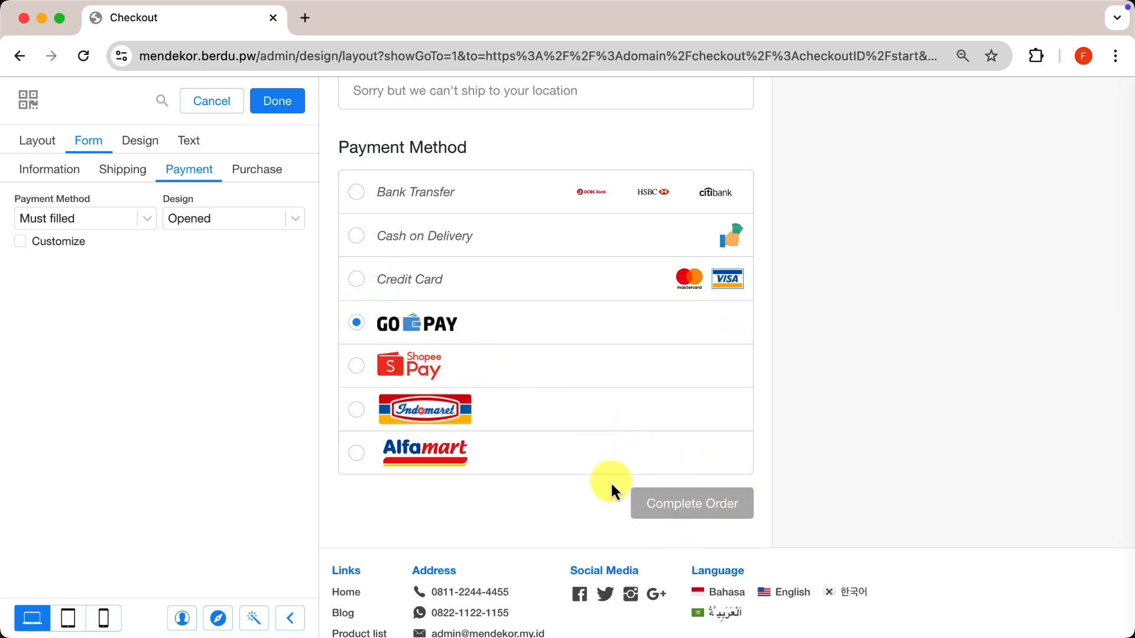
- Set the Payment Method setting to Skip and check the whole checkout form in the preview
{"action": "left_click", "coordinate": [93, 215]}
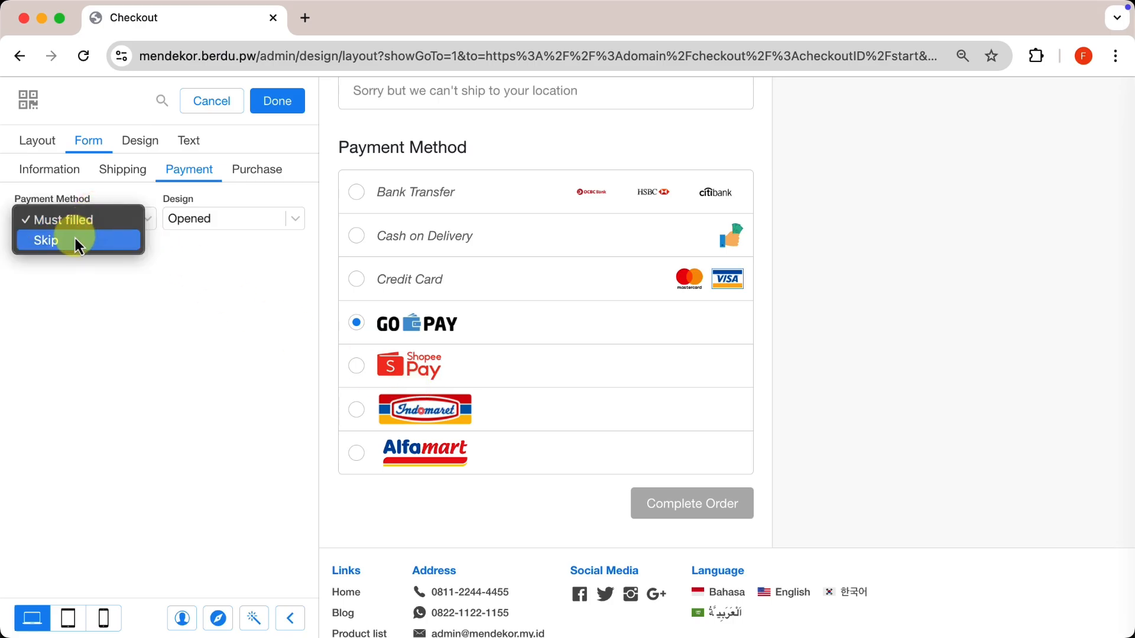
{"action": "left_click", "coordinate": [77, 240]}
{"action": "scroll", "coordinate": [607, 349], "scroll_direction": "down", "scroll_amount": 1}
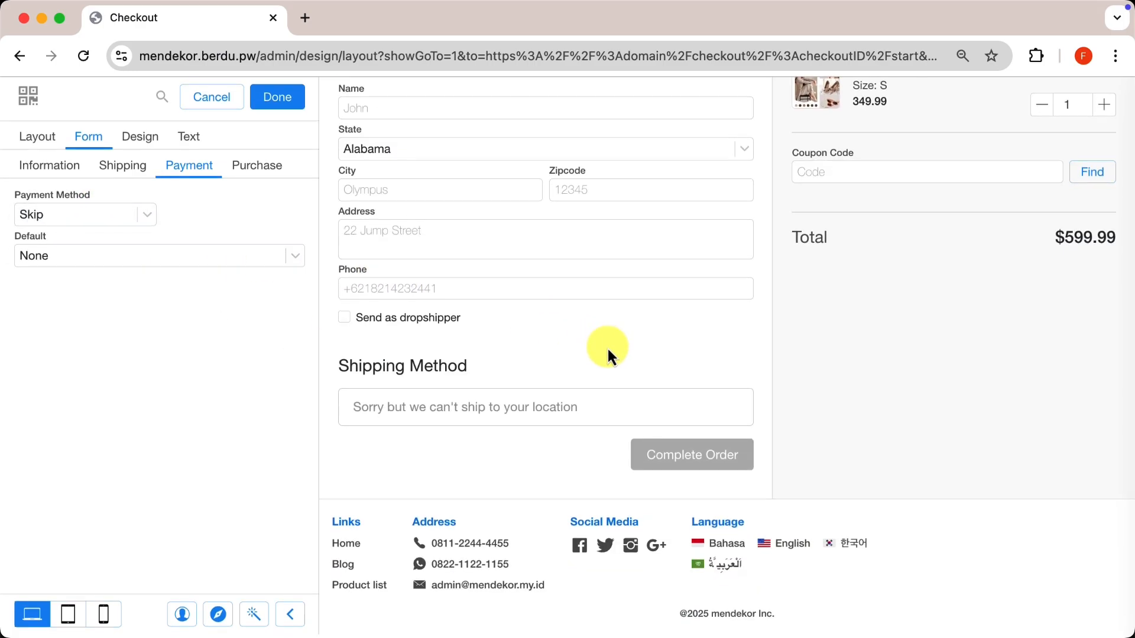
{"action": "scroll", "coordinate": [607, 349], "scroll_direction": "up", "scroll_amount": 4}
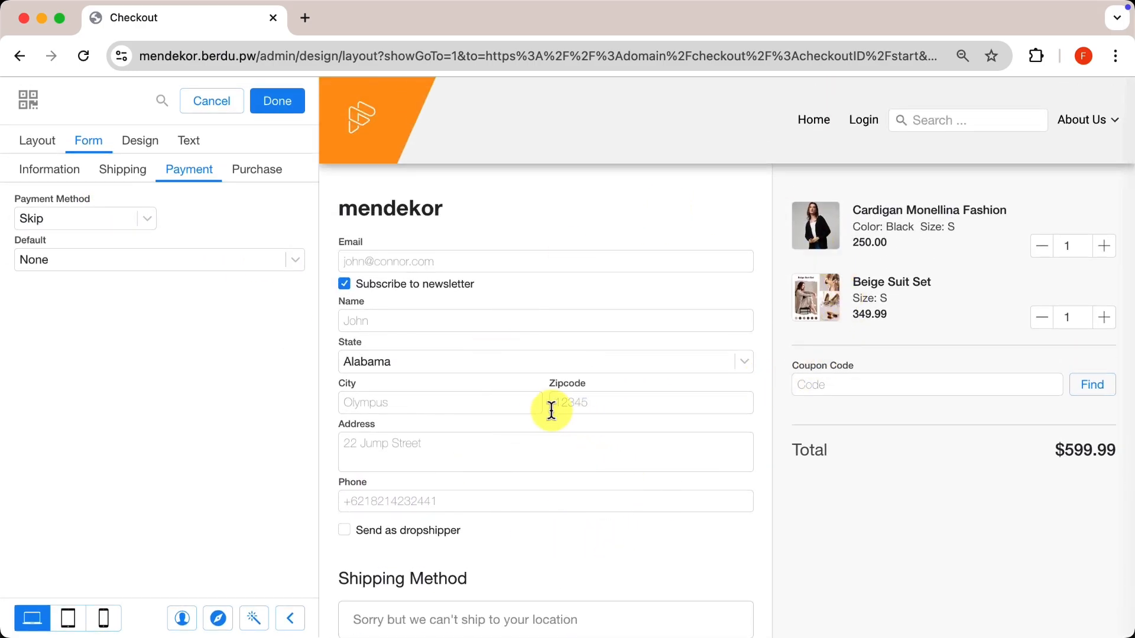
{"action": "scroll", "coordinate": [545, 410], "scroll_direction": "down", "scroll_amount": 4}
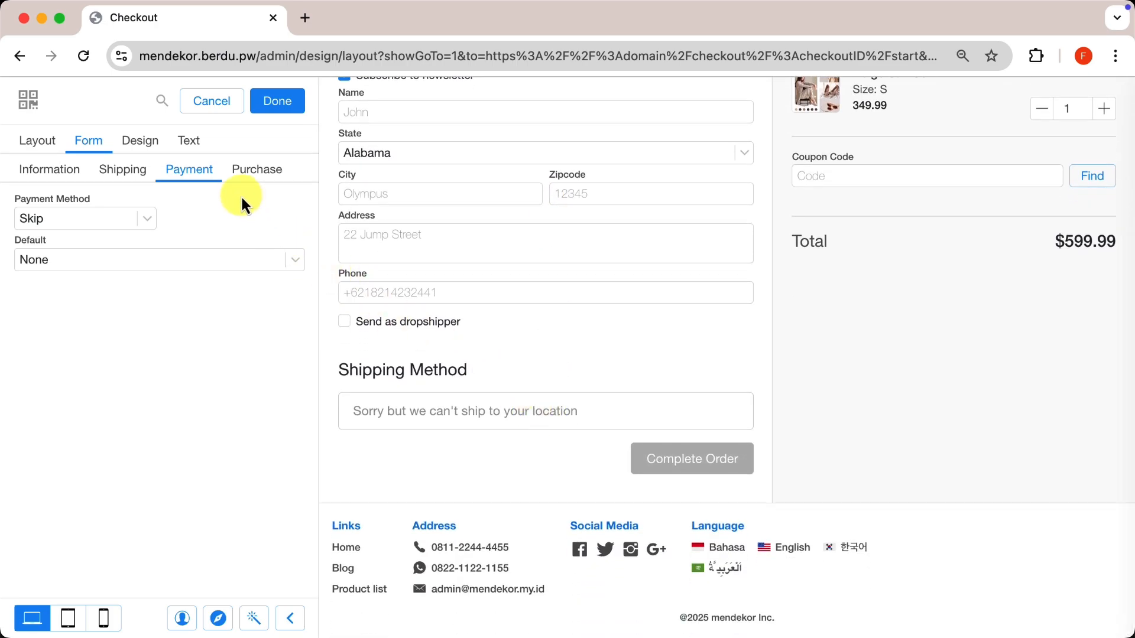
- Set the Payment Method setting back to Must filled, keep its design as Opened, and check the payment list in the preview
{"action": "left_click", "coordinate": [139, 218]}
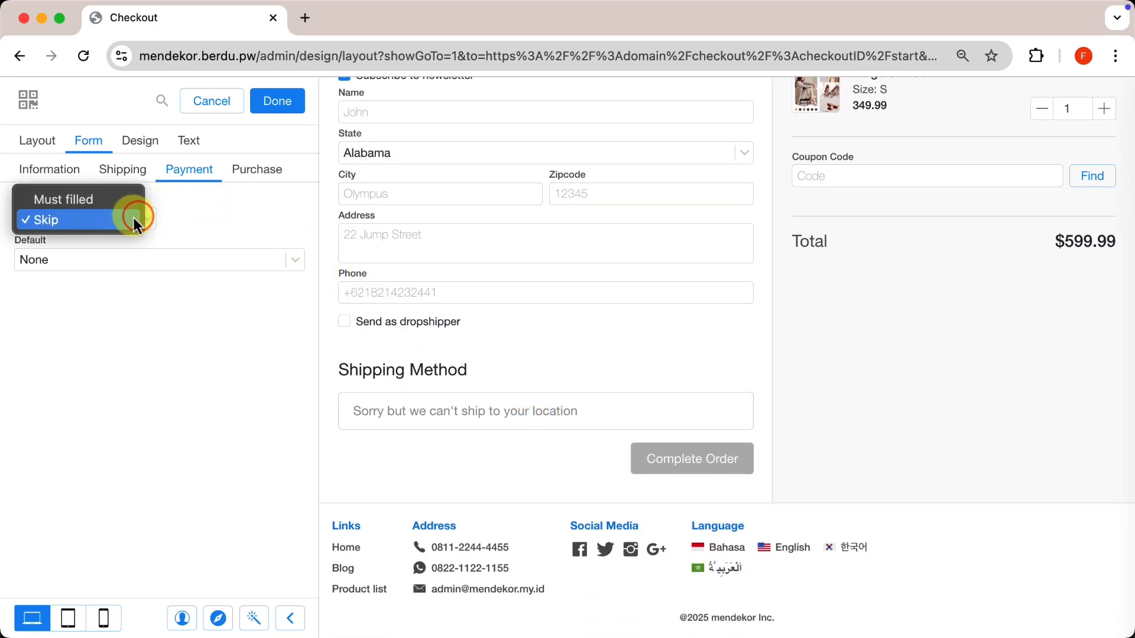
{"action": "left_click", "coordinate": [108, 202]}
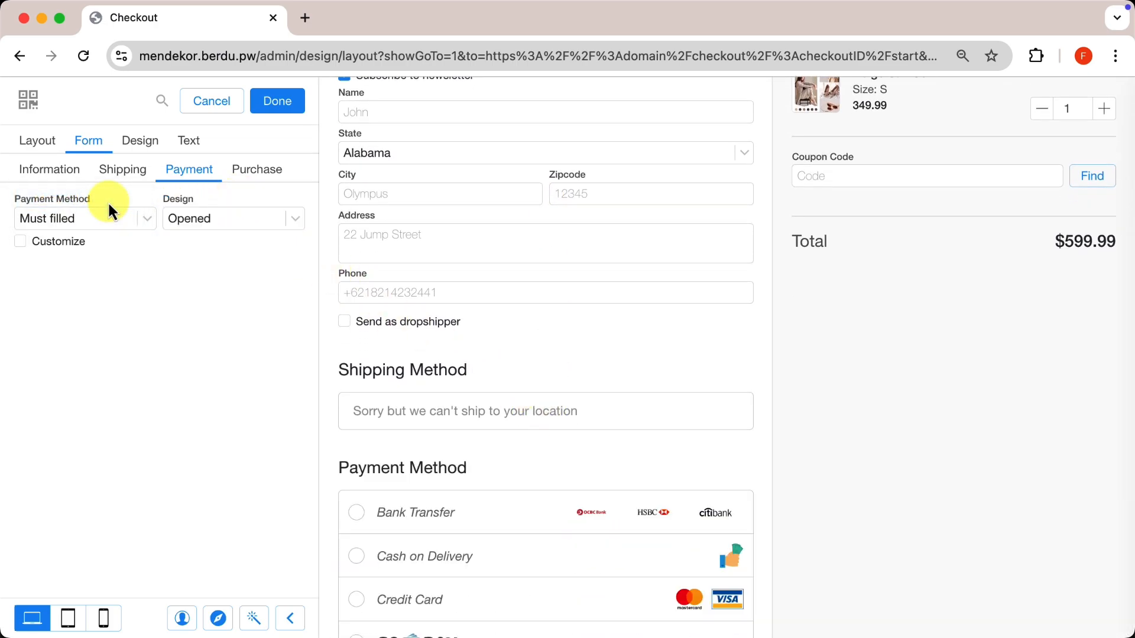
{"action": "left_click", "coordinate": [247, 227]}
{"action": "left_click", "coordinate": [225, 222]}
{"action": "scroll", "coordinate": [515, 404], "scroll_direction": "down", "scroll_amount": 4}
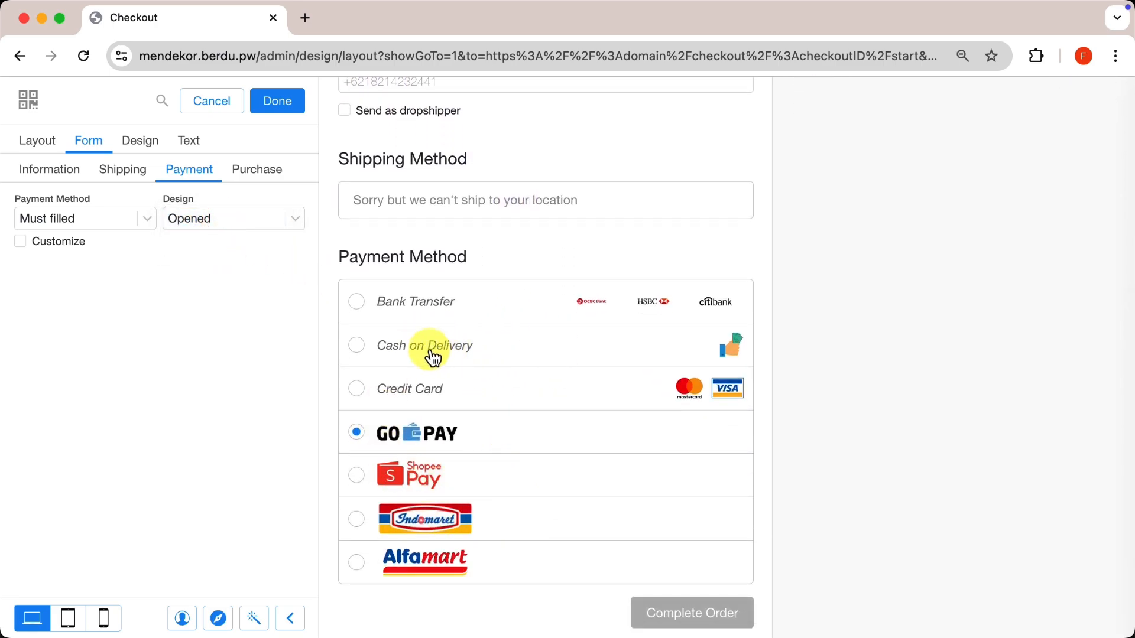
- Try the Closed payment design and expand the payment method selection in the preview
{"action": "left_click", "coordinate": [271, 216]}
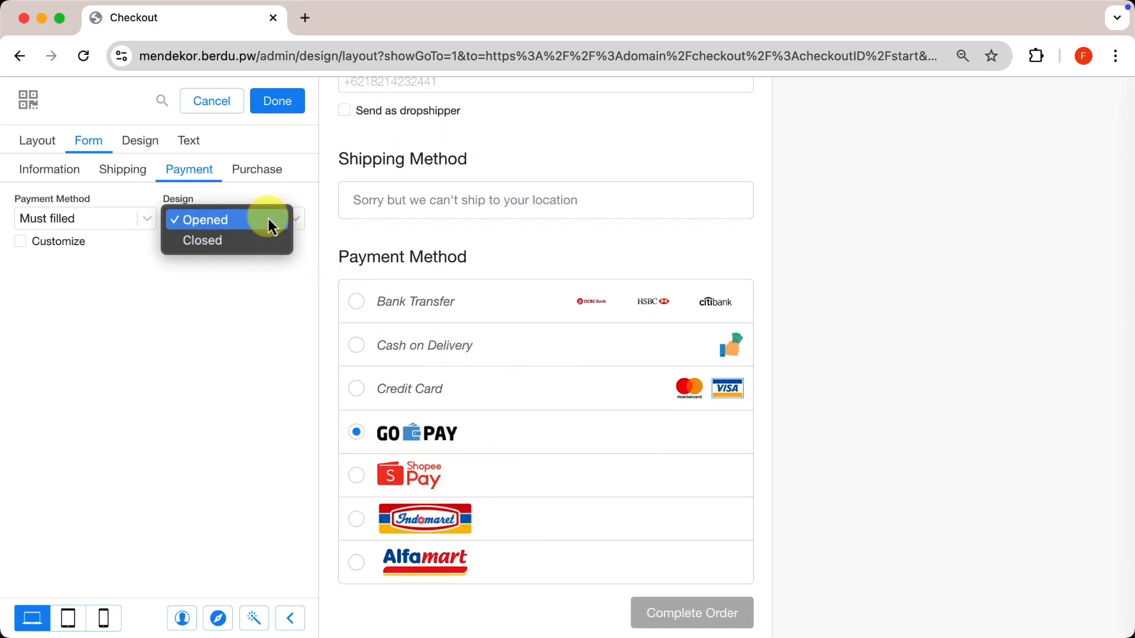
{"action": "left_click", "coordinate": [228, 248]}
{"action": "left_click", "coordinate": [392, 417]}
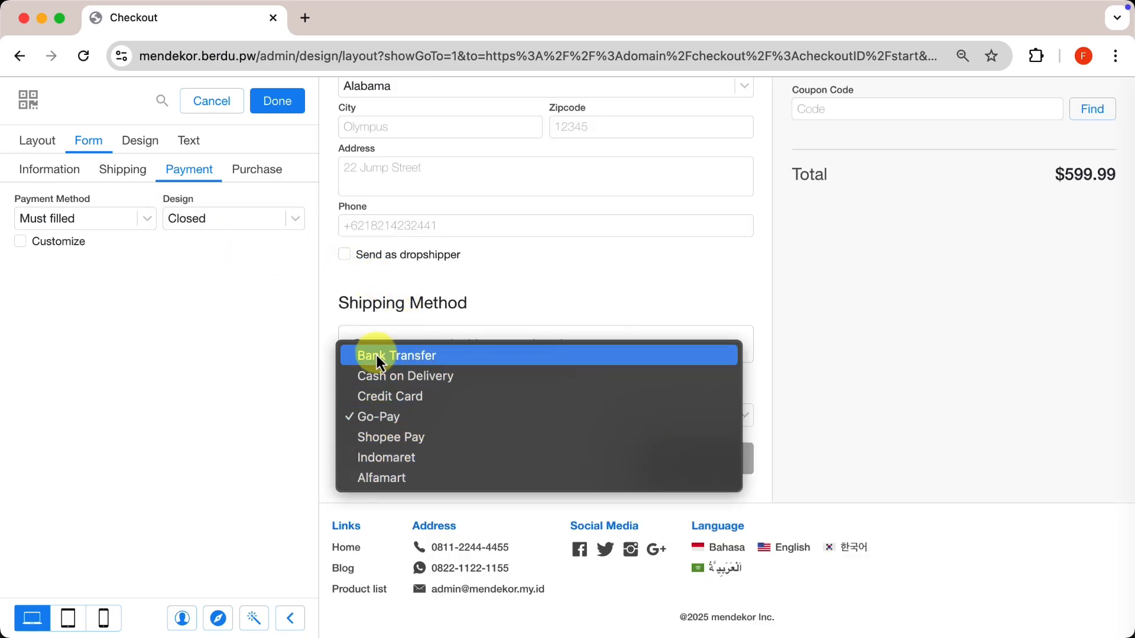
- Set the payment method design back to Opened
{"action": "left_click", "coordinate": [222, 217]}
{"action": "left_click", "coordinate": [210, 215]}
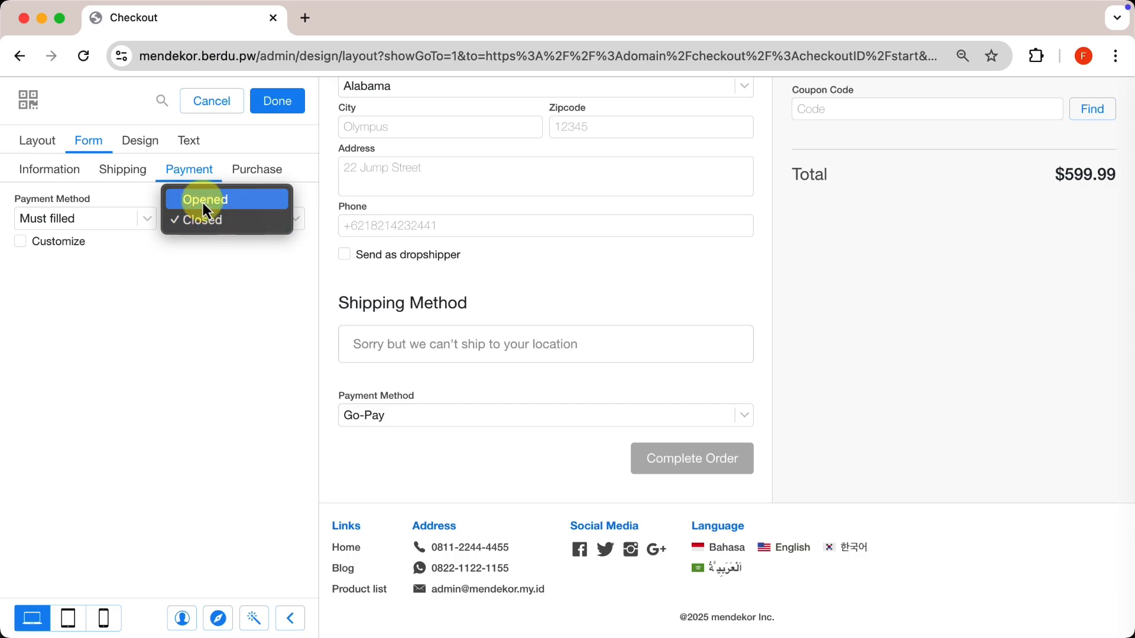
{"action": "left_click", "coordinate": [202, 199]}
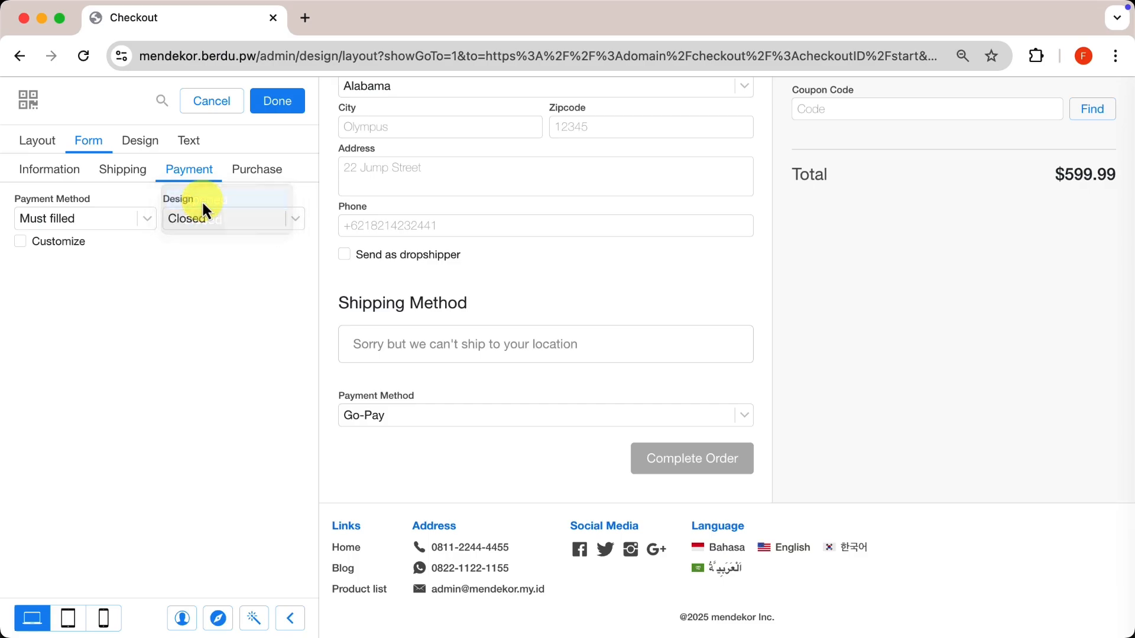
- Enable payment customization and add a custom entry using the Bank Transfer method
{"action": "left_click", "coordinate": [60, 244]}
{"action": "left_click", "coordinate": [115, 287]}
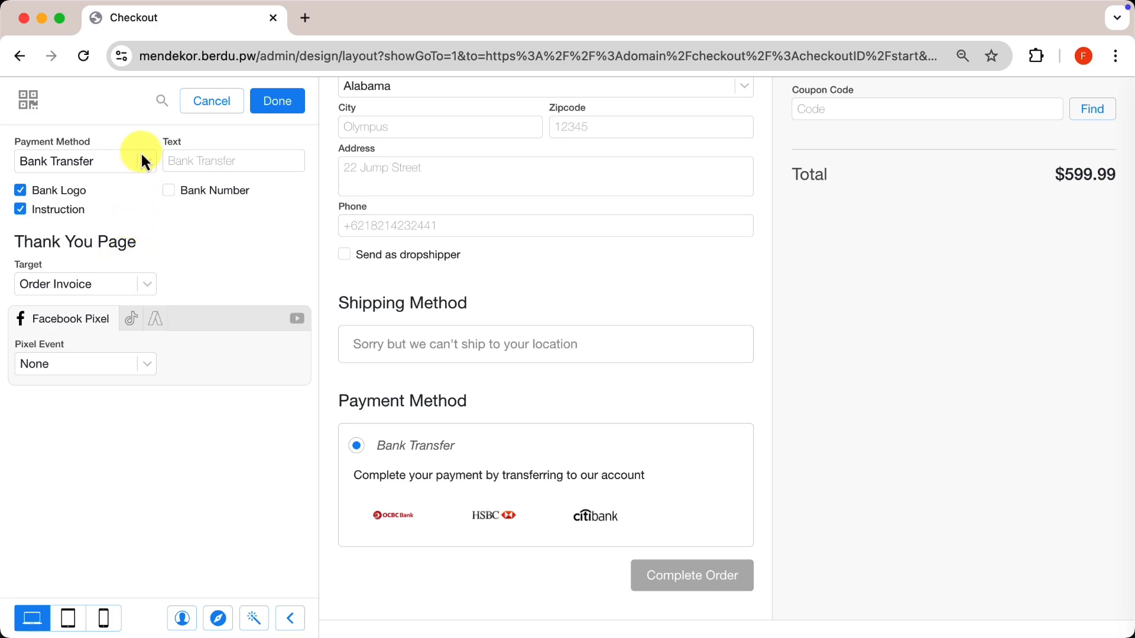
{"action": "left_click", "coordinate": [112, 159]}
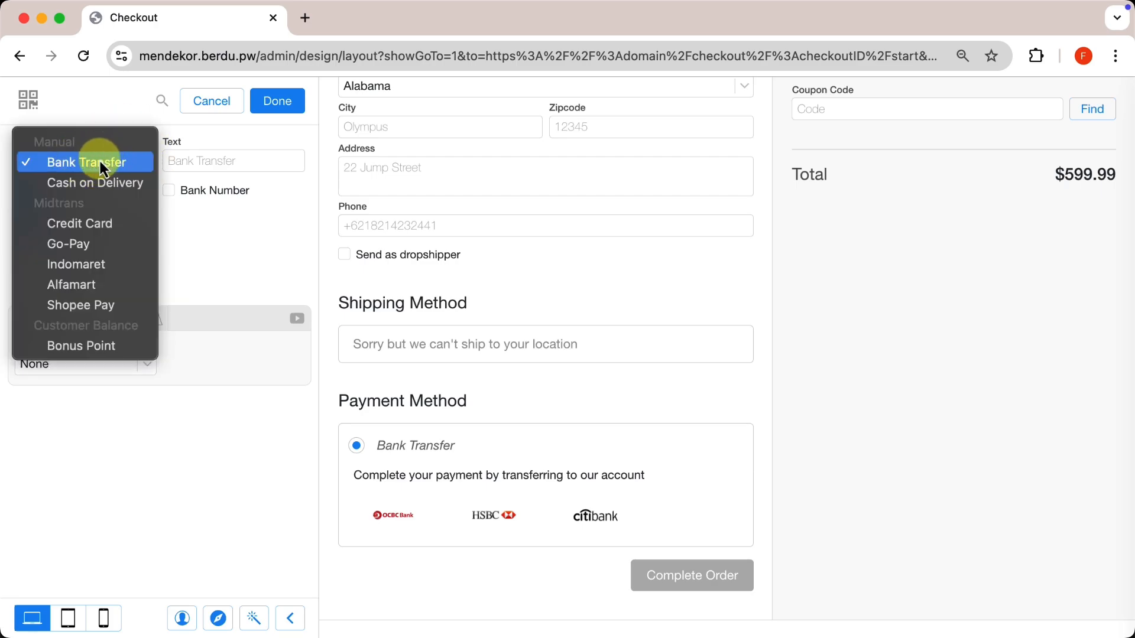
{"action": "left_click", "coordinate": [100, 161]}
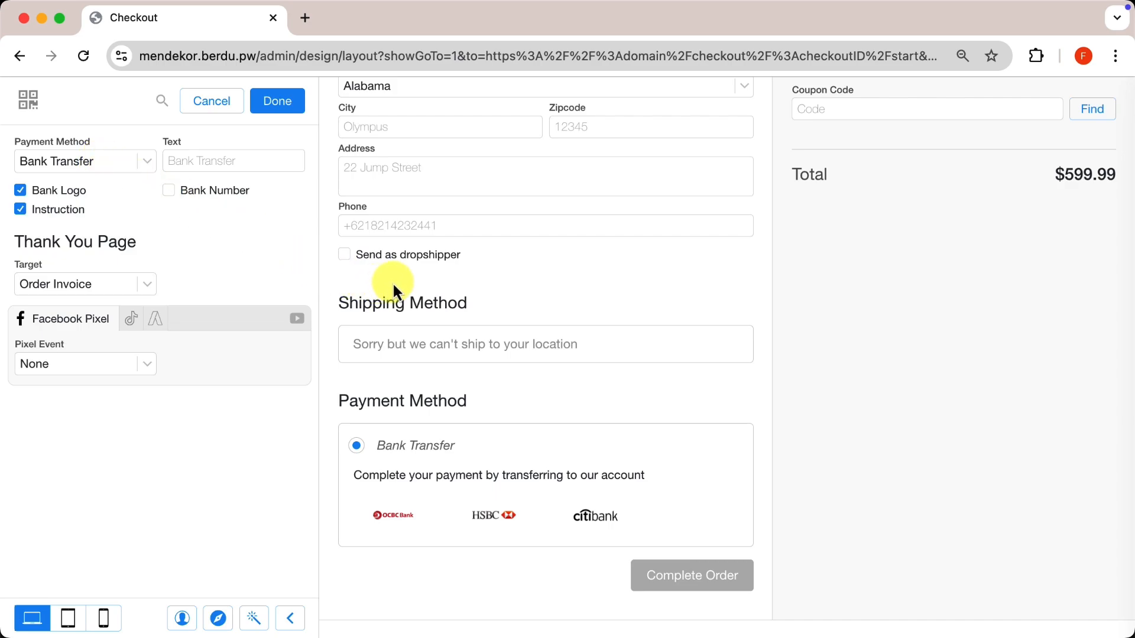
- Try "Direct bank transfer" as the payment method's text and replace it with "Bank transfer"
{"action": "type", "text": "Direct bank transfer"}
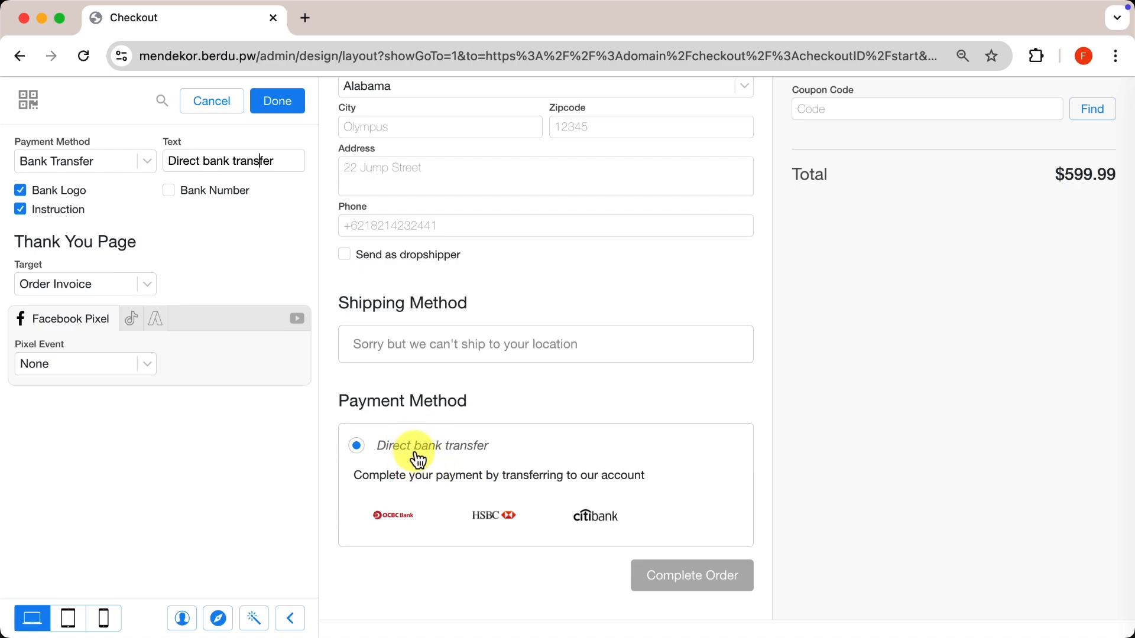
{"action": "triple_click", "coordinate": [283, 164]}
{"action": "type", "text": "Ba"}
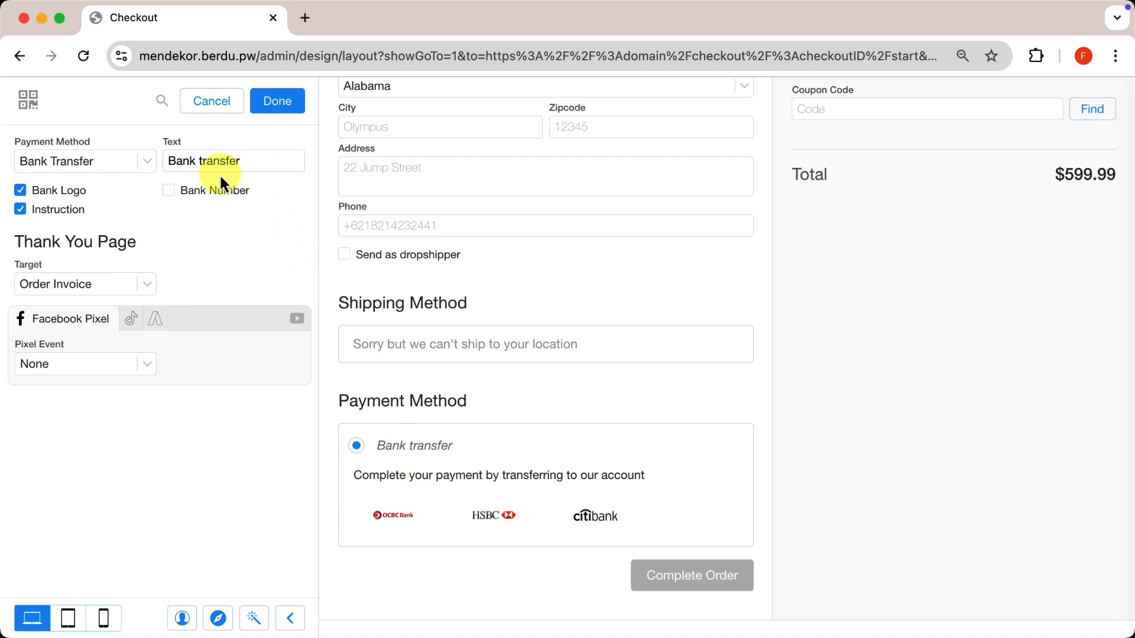
- Turn the Bank Logo and Instruction options off and on again to compare the bank transfer preview
{"action": "left_click", "coordinate": [22, 191]}
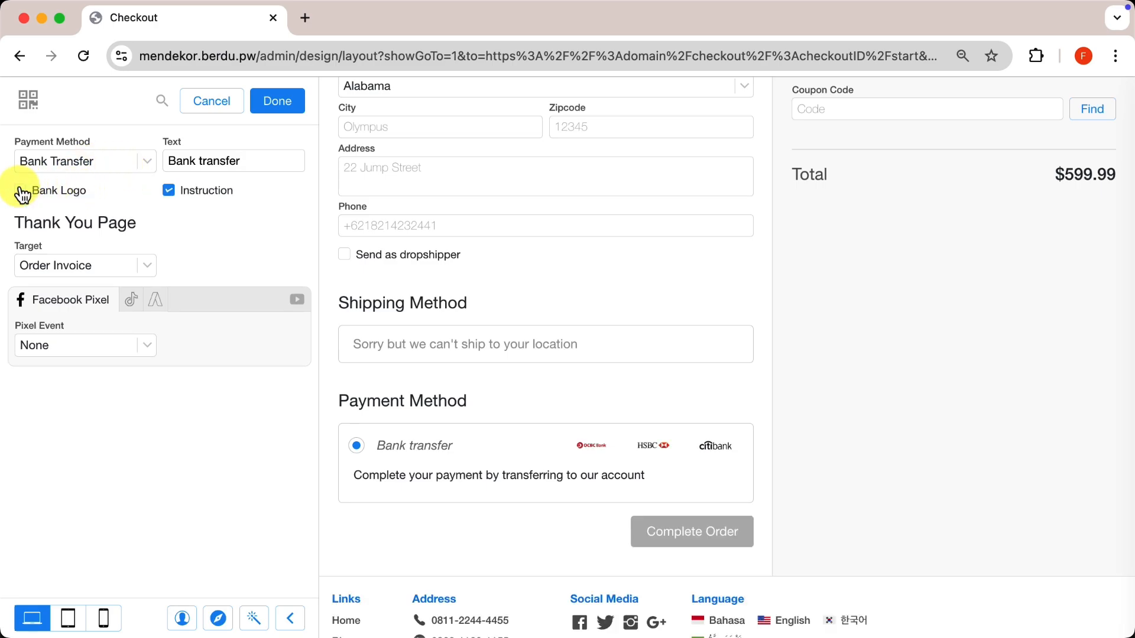
{"action": "left_click", "coordinate": [22, 191]}
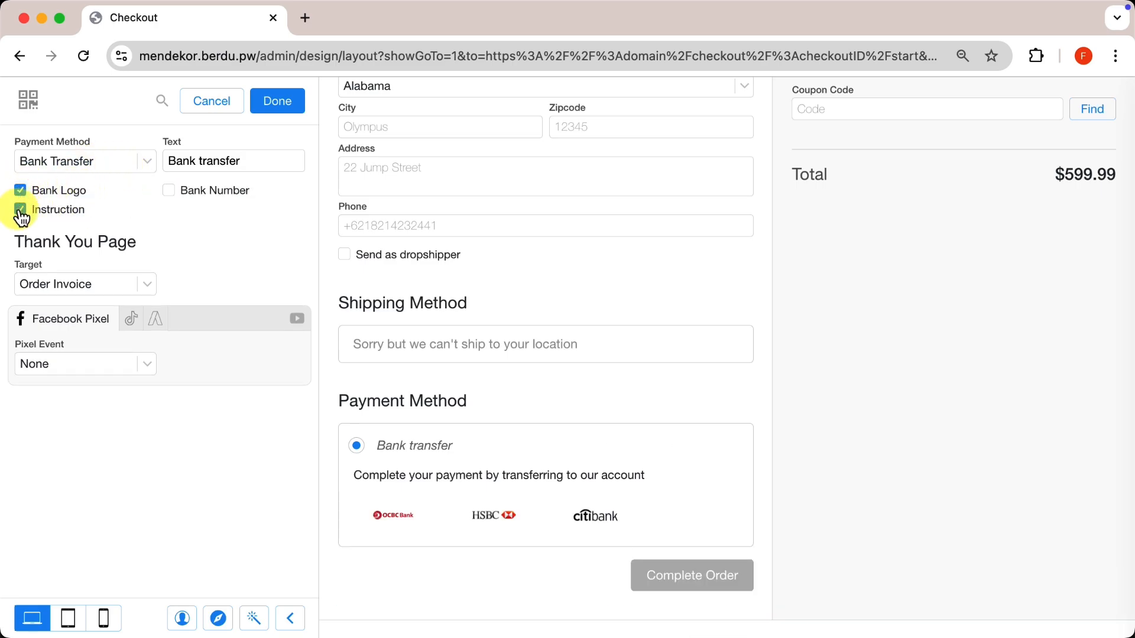
{"action": "left_click", "coordinate": [21, 211]}
{"action": "left_click", "coordinate": [21, 210]}
{"action": "left_click", "coordinate": [20, 211]}
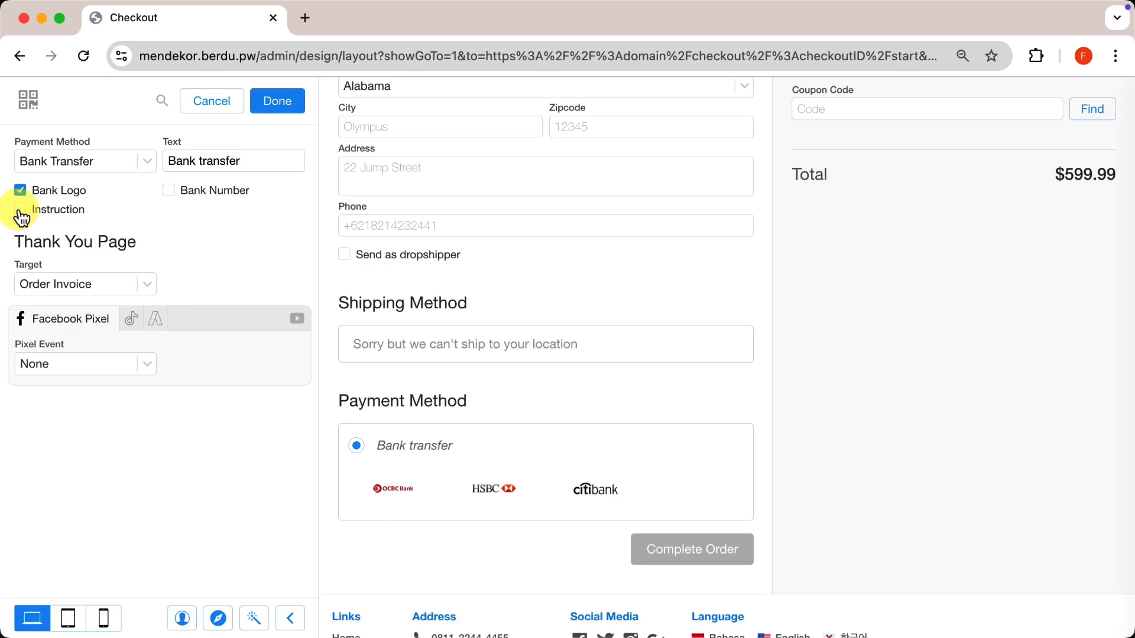
{"action": "left_click", "coordinate": [21, 210]}
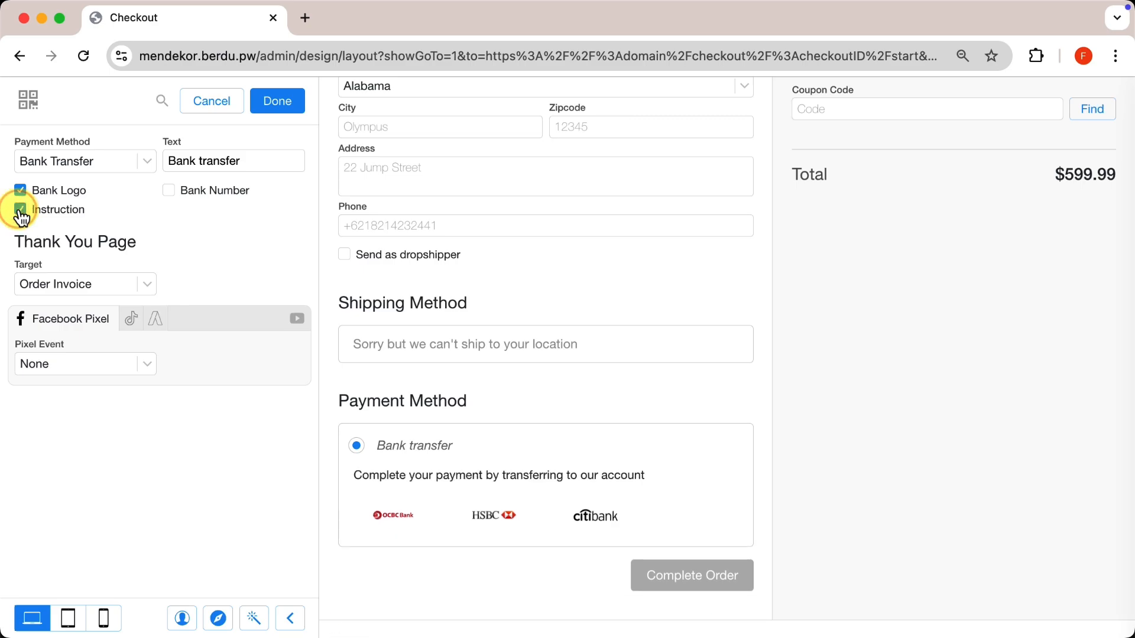
- Turn the Bank Number option on and off again to compare how the bank transfer preview shows account details
{"action": "left_click", "coordinate": [169, 192]}
{"action": "left_click", "coordinate": [170, 192]}
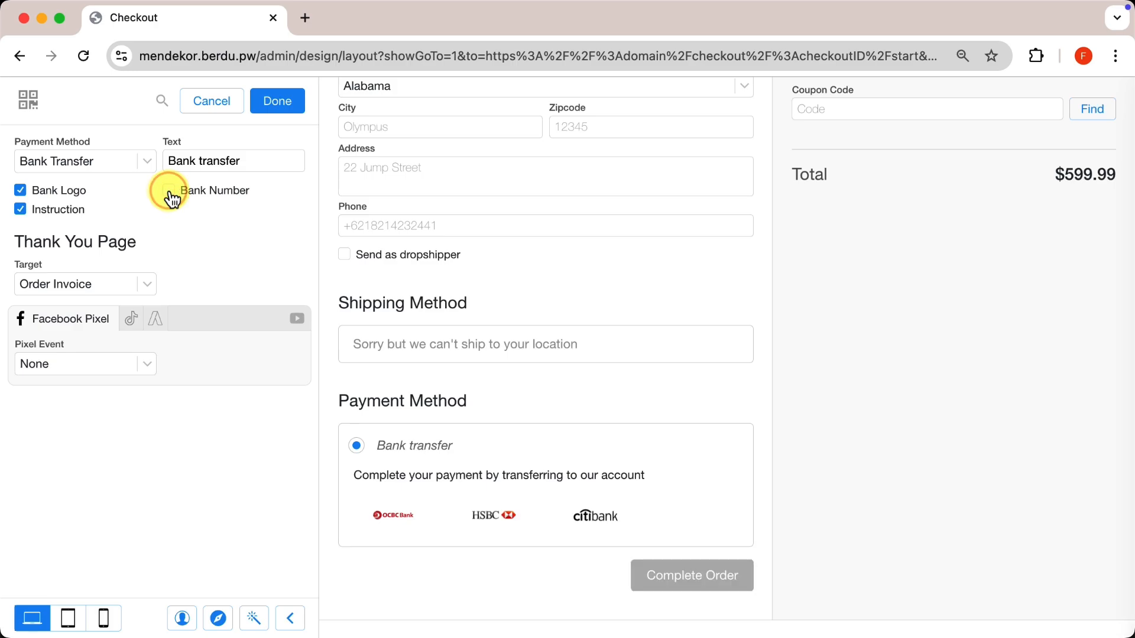
{"action": "left_click", "coordinate": [169, 192]}
{"action": "left_click", "coordinate": [169, 192]}
{"action": "left_click", "coordinate": [169, 192]}
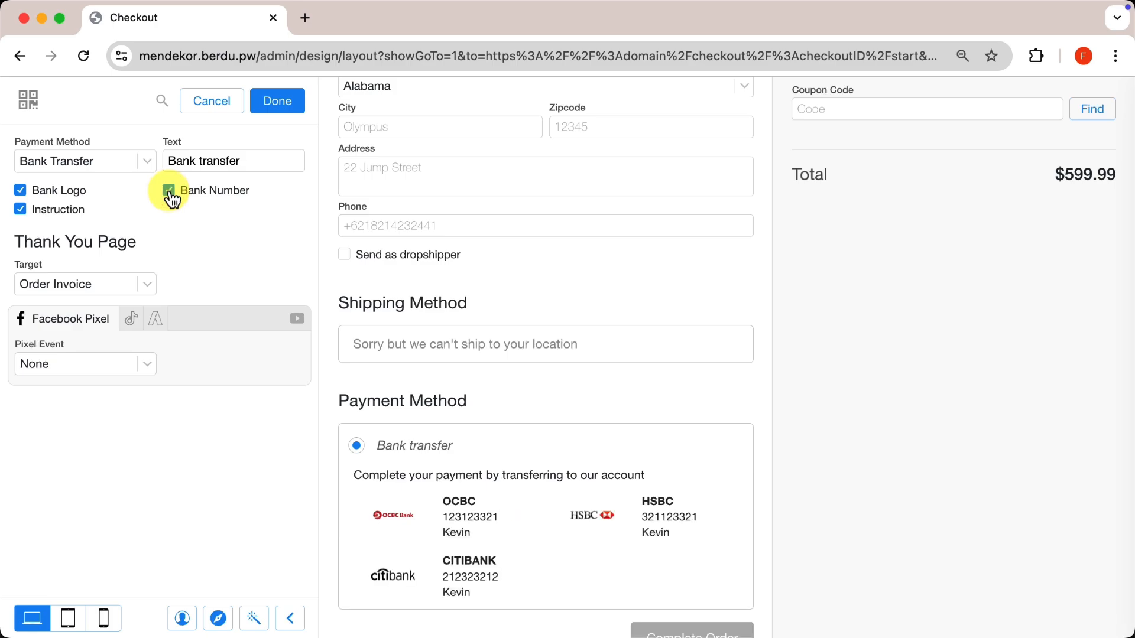
{"action": "left_click", "coordinate": [169, 192]}
{"action": "left_click", "coordinate": [170, 195]}
{"action": "left_click", "coordinate": [171, 195]}
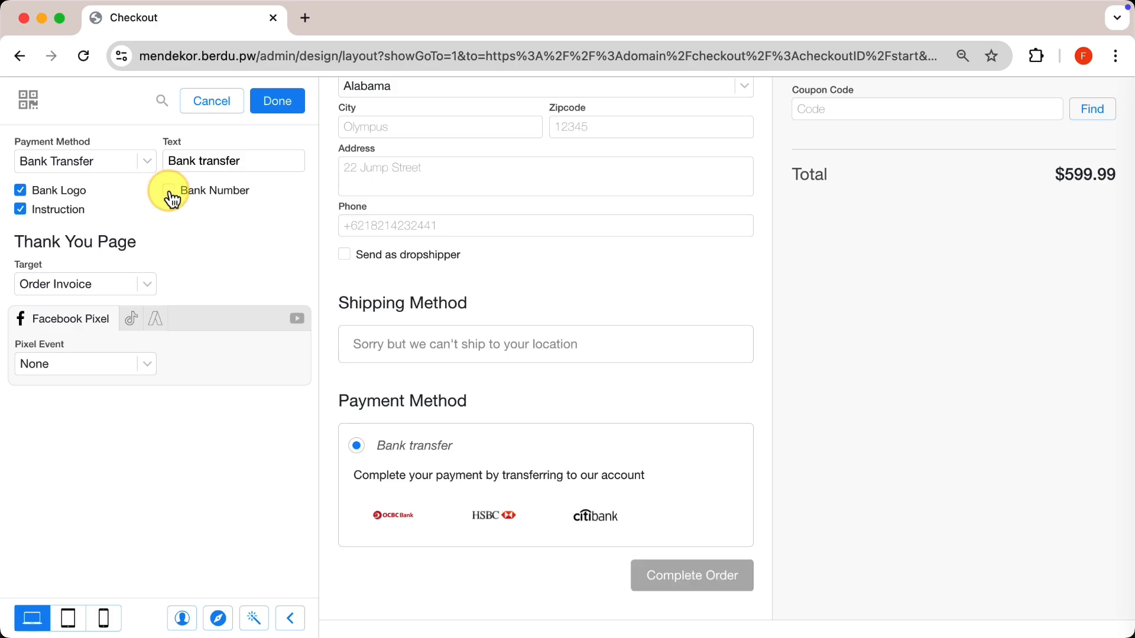
- Save the Bank Transfer entry and add a second payment entry using the Credit Card method
{"action": "left_click", "coordinate": [277, 102]}
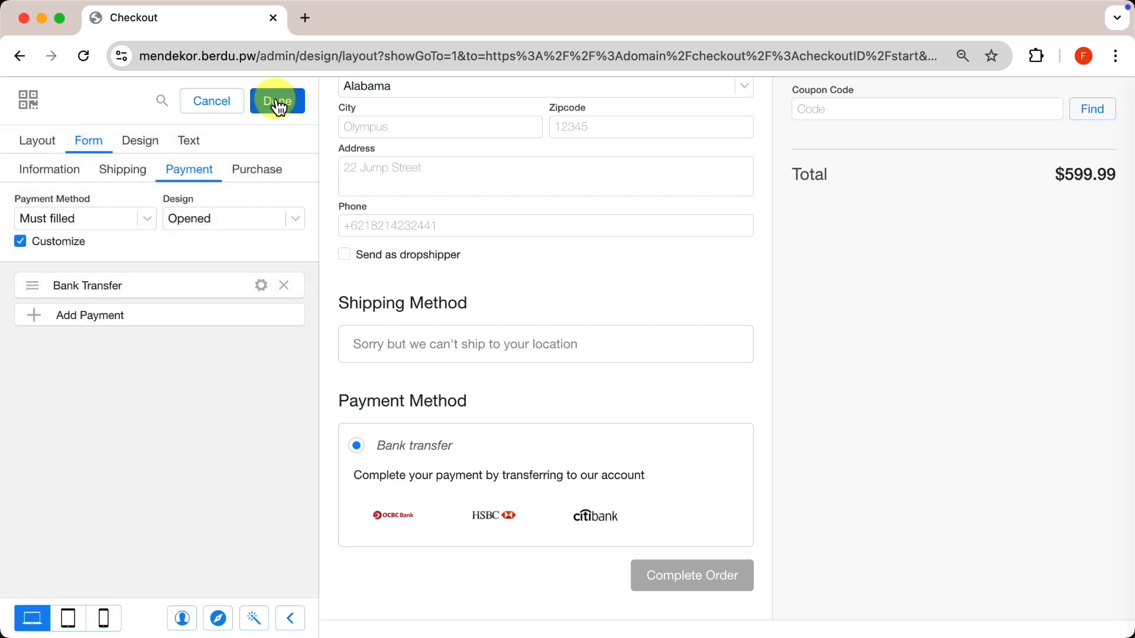
{"action": "left_click", "coordinate": [106, 317]}
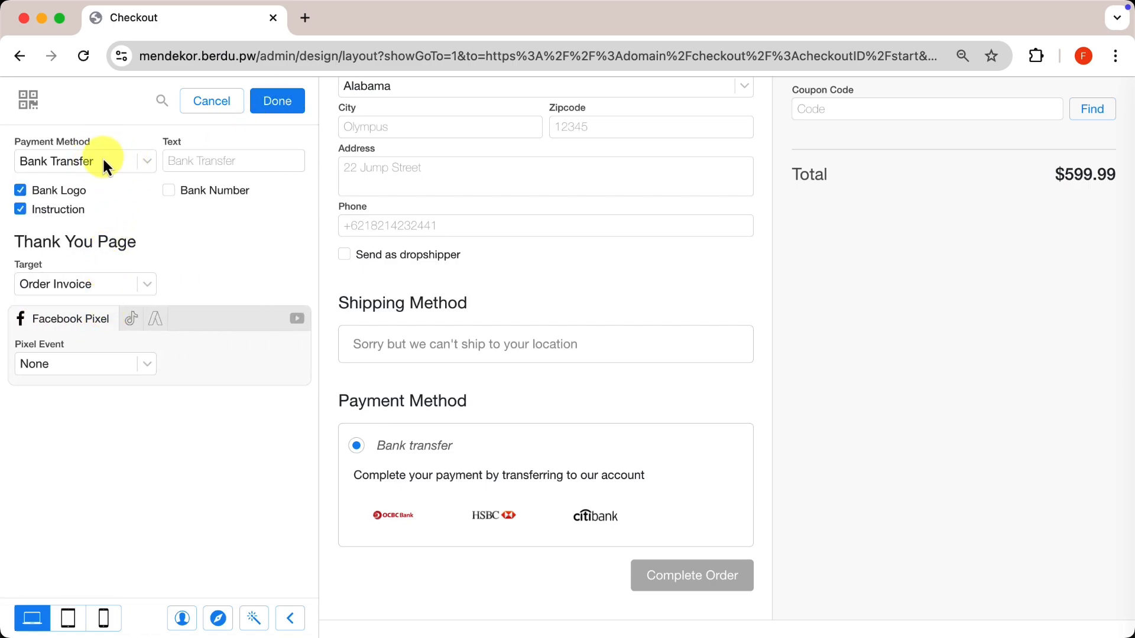
{"action": "left_click", "coordinate": [104, 160]}
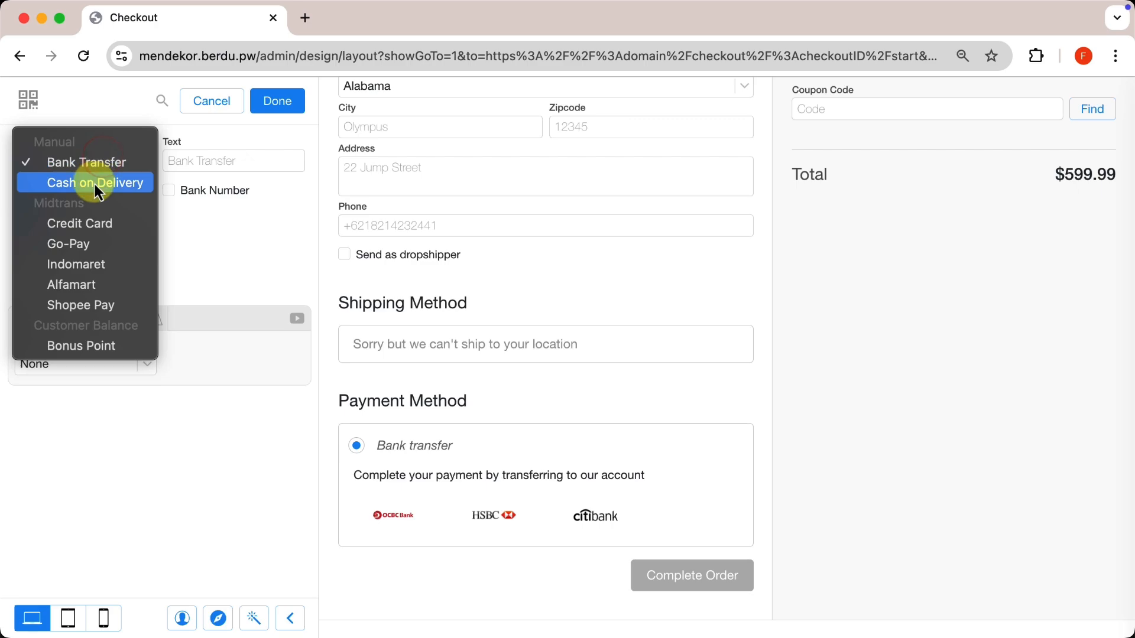
{"action": "left_click", "coordinate": [115, 222]}
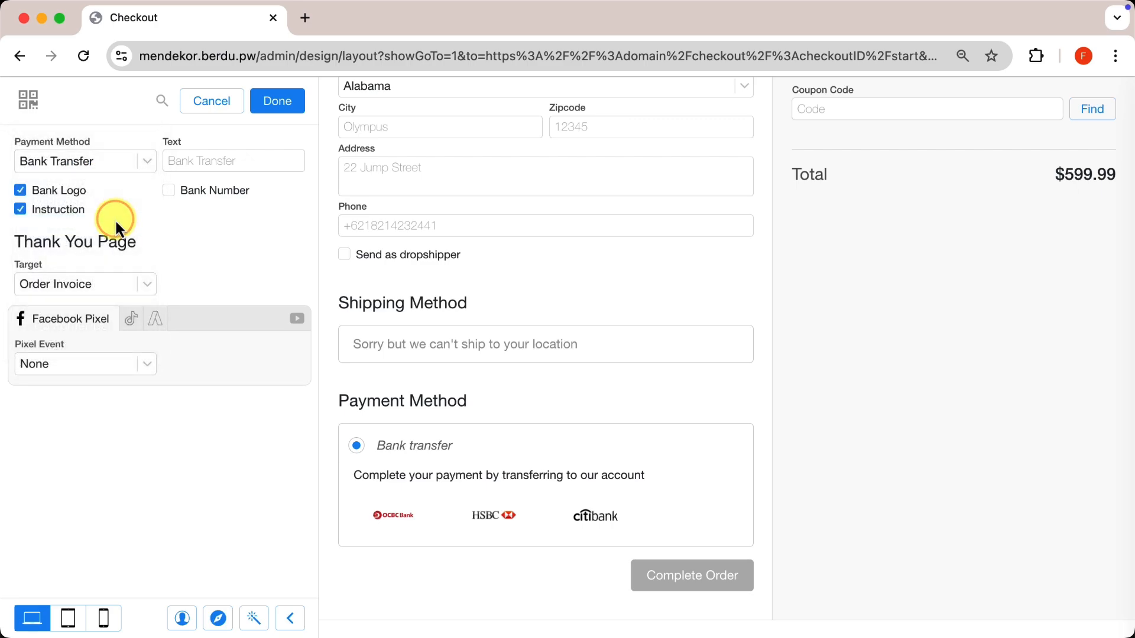
{"action": "left_click", "coordinate": [277, 101]}
{"action": "scroll", "coordinate": [427, 324], "scroll_direction": "down", "scroll_amount": 2}
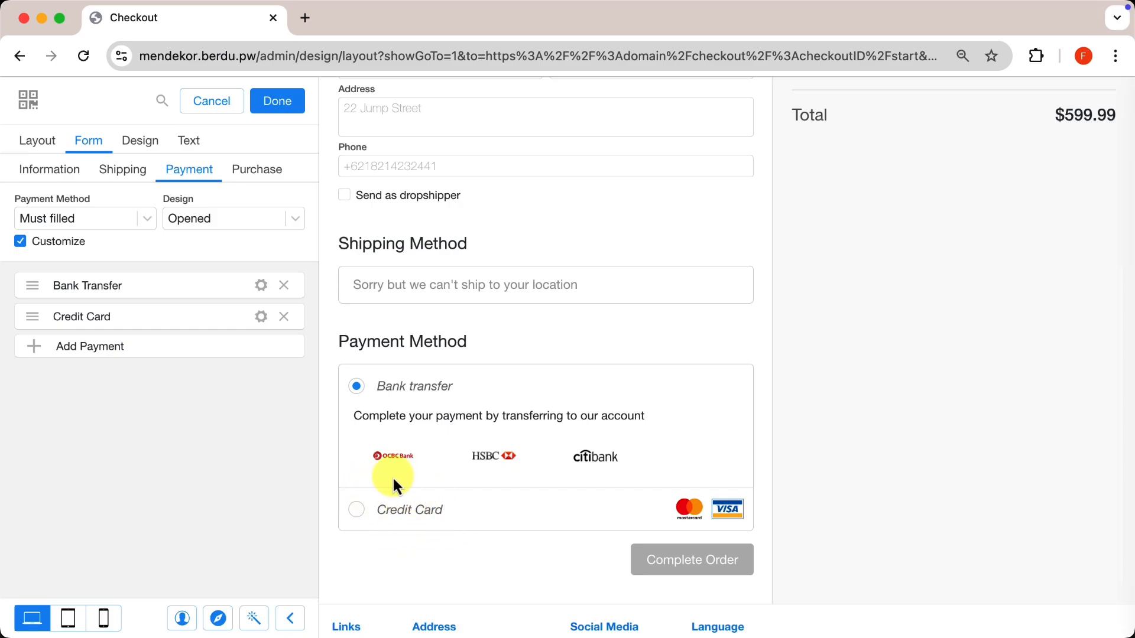
- Open the checkout form's Purchase settings and review the Coupon Code and Weight Format choices
{"action": "left_click", "coordinate": [267, 175]}
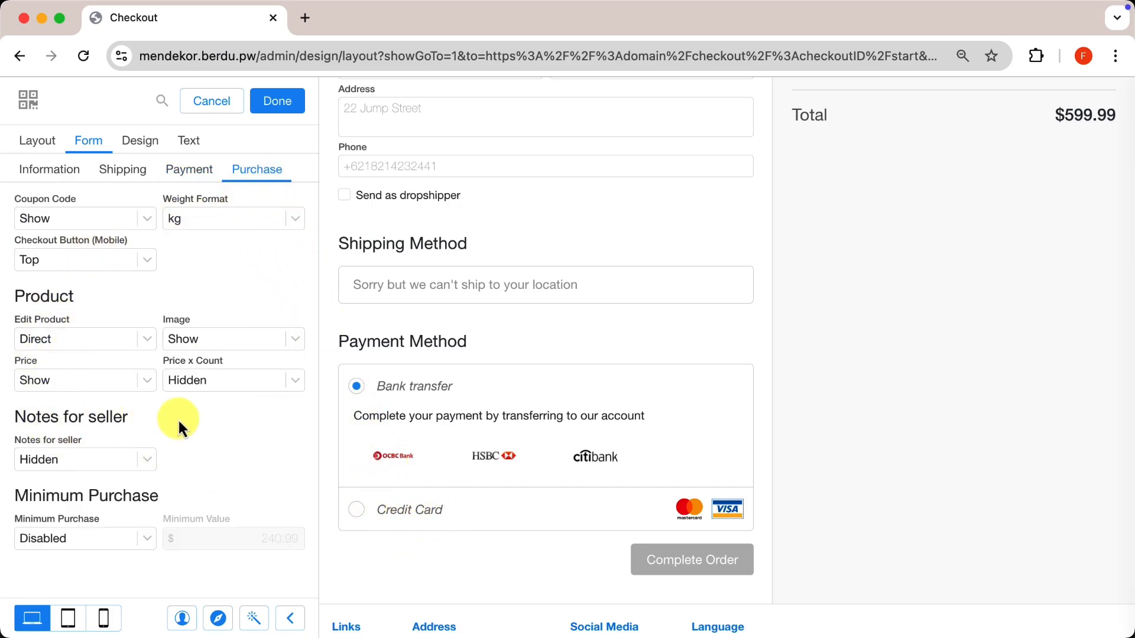
{"action": "left_click", "coordinate": [90, 221]}
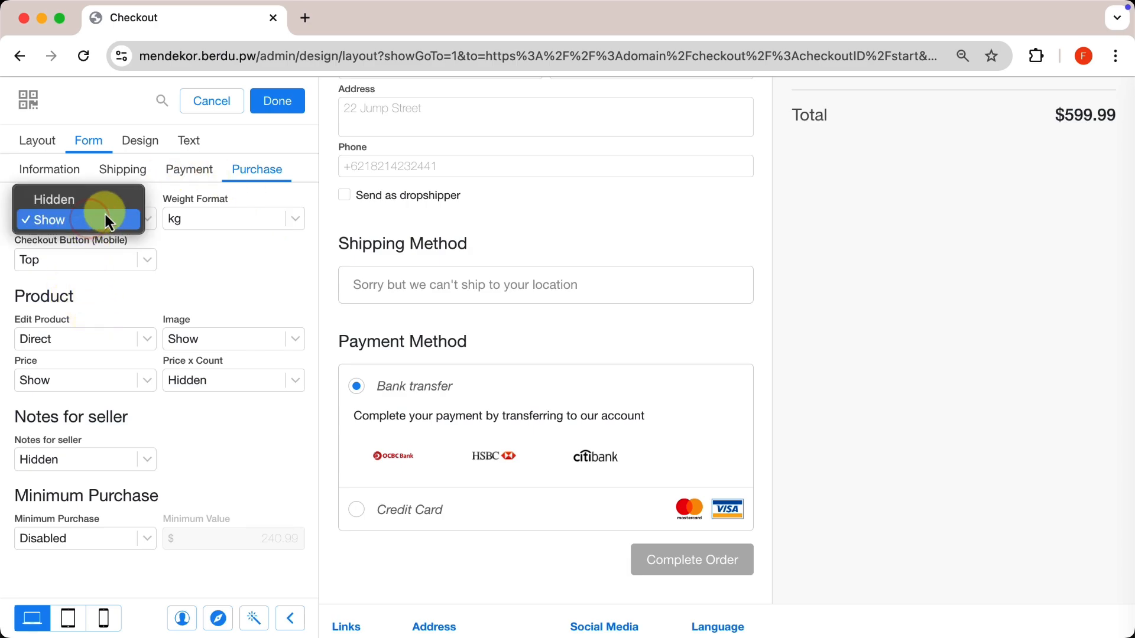
{"action": "left_click", "coordinate": [100, 221]}
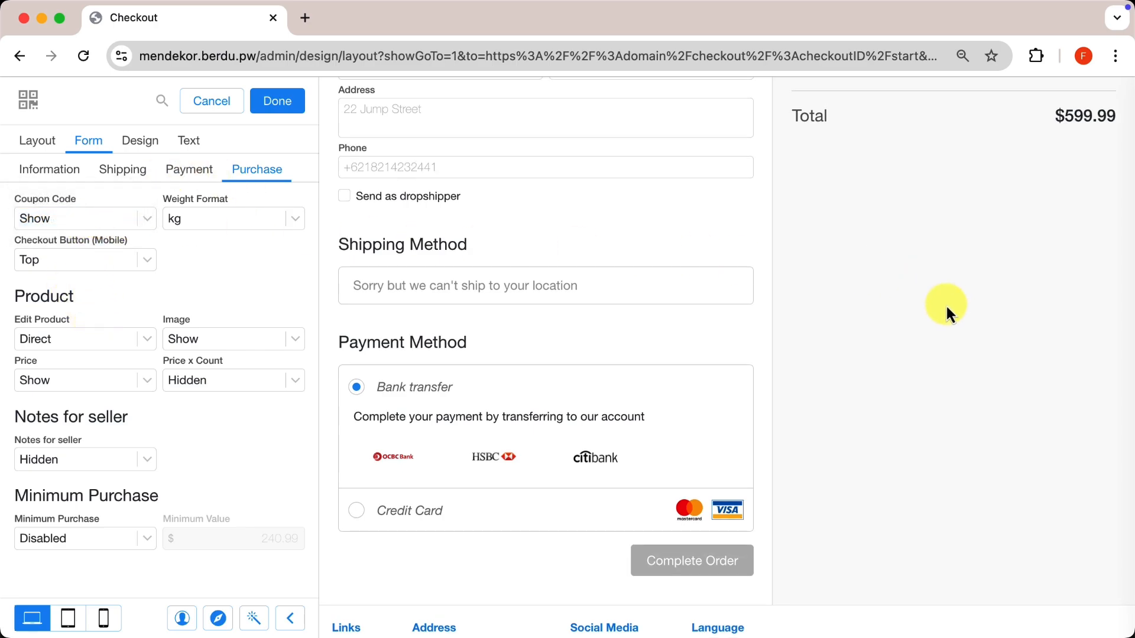
{"action": "scroll", "coordinate": [946, 306], "scroll_direction": "up", "scroll_amount": 1}
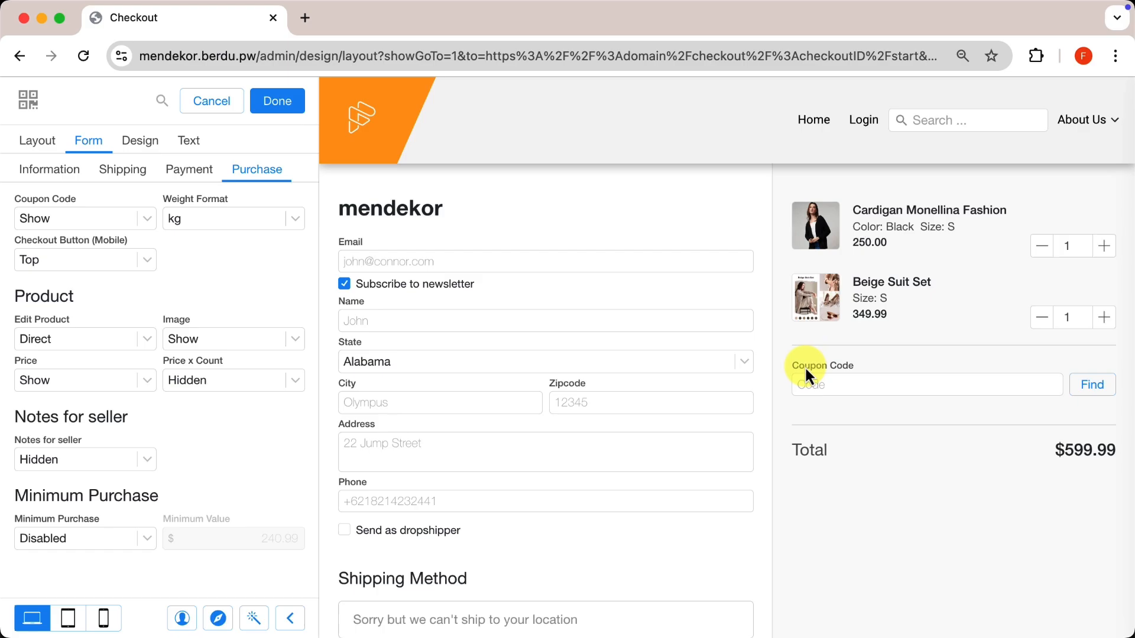
{"action": "left_click", "coordinate": [232, 216]}
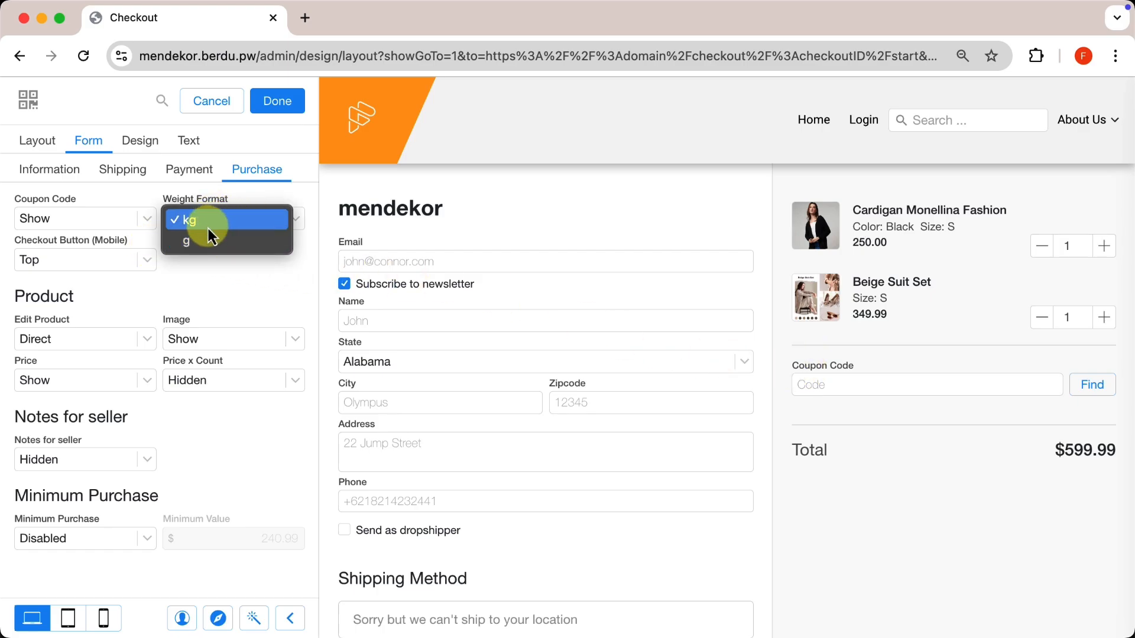
{"action": "left_click", "coordinate": [183, 283]}
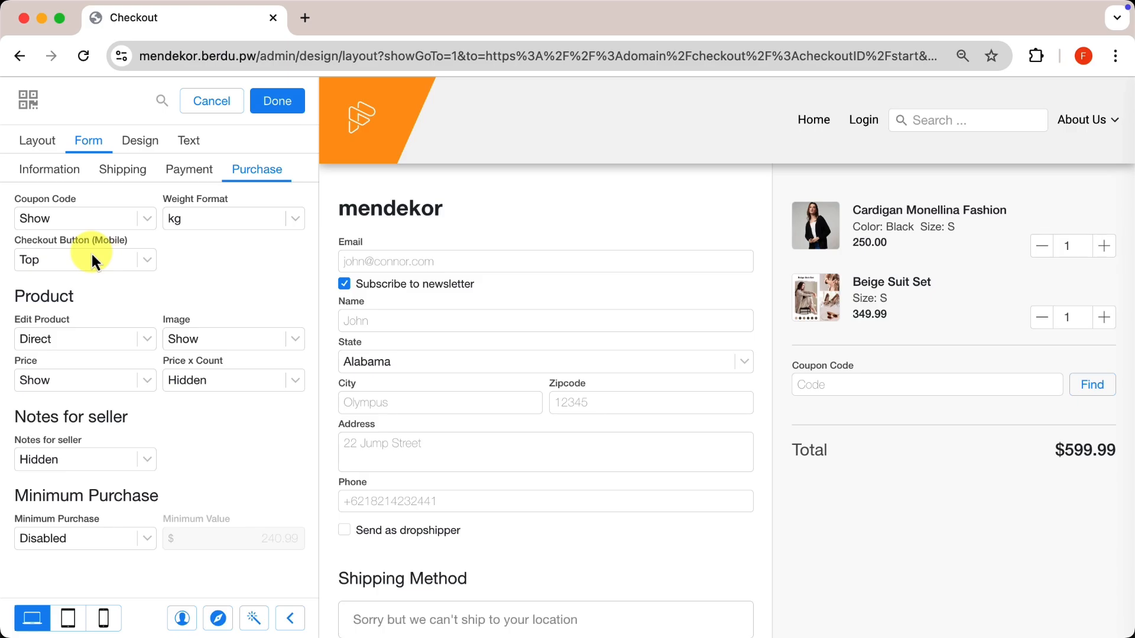
- Switch to the mobile preview and try the Bottom position for the mobile checkout button
{"action": "left_click", "coordinate": [106, 621]}
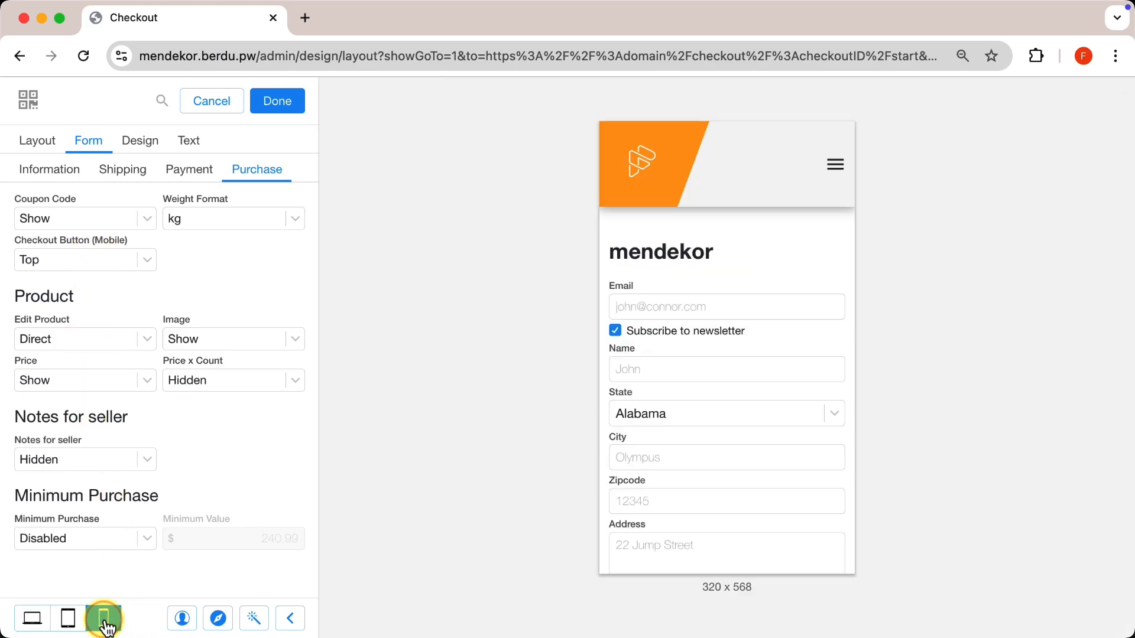
{"action": "scroll", "coordinate": [689, 399], "scroll_direction": "down", "scroll_amount": 3}
{"action": "scroll", "coordinate": [689, 398], "scroll_direction": "down", "scroll_amount": 8}
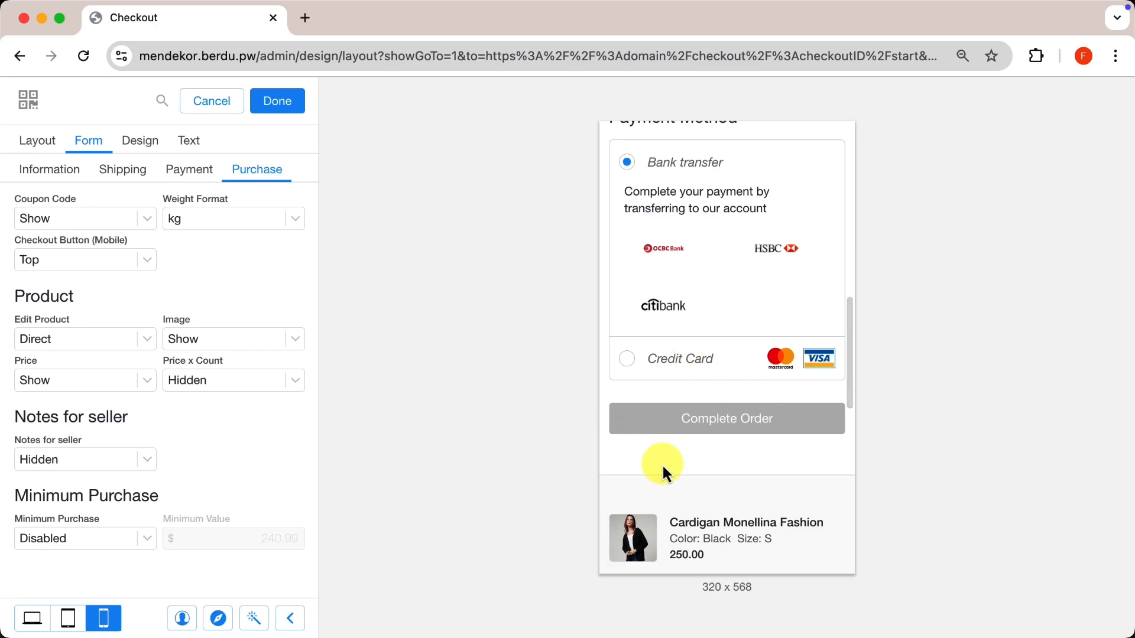
{"action": "left_click", "coordinate": [127, 267]}
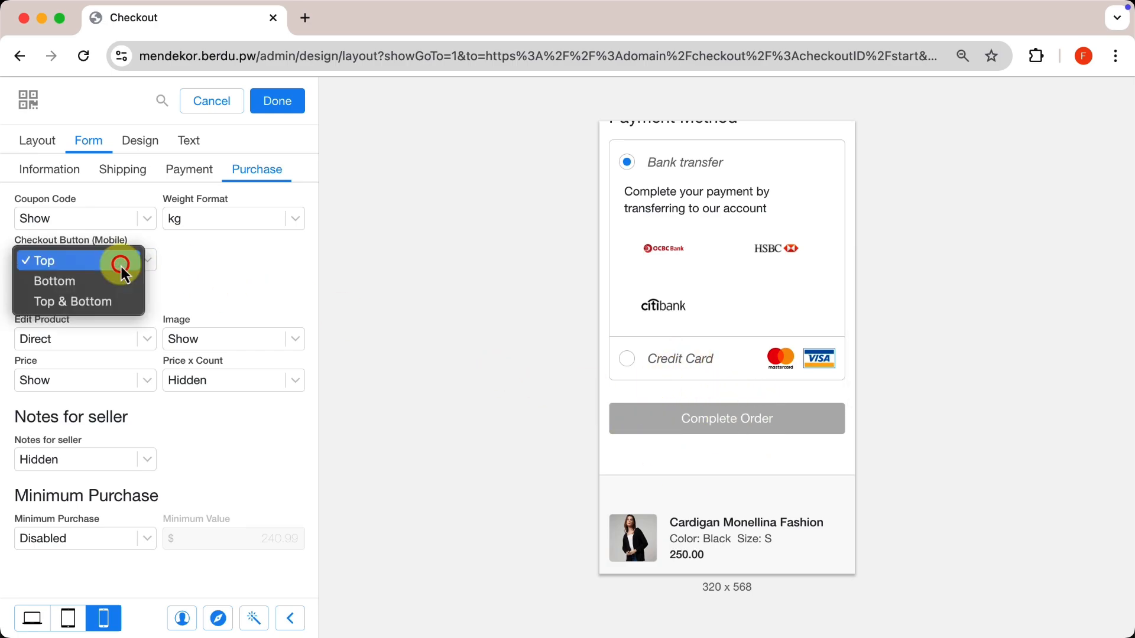
{"action": "left_click", "coordinate": [93, 286]}
{"action": "scroll", "coordinate": [668, 390], "scroll_direction": "down", "scroll_amount": 10}
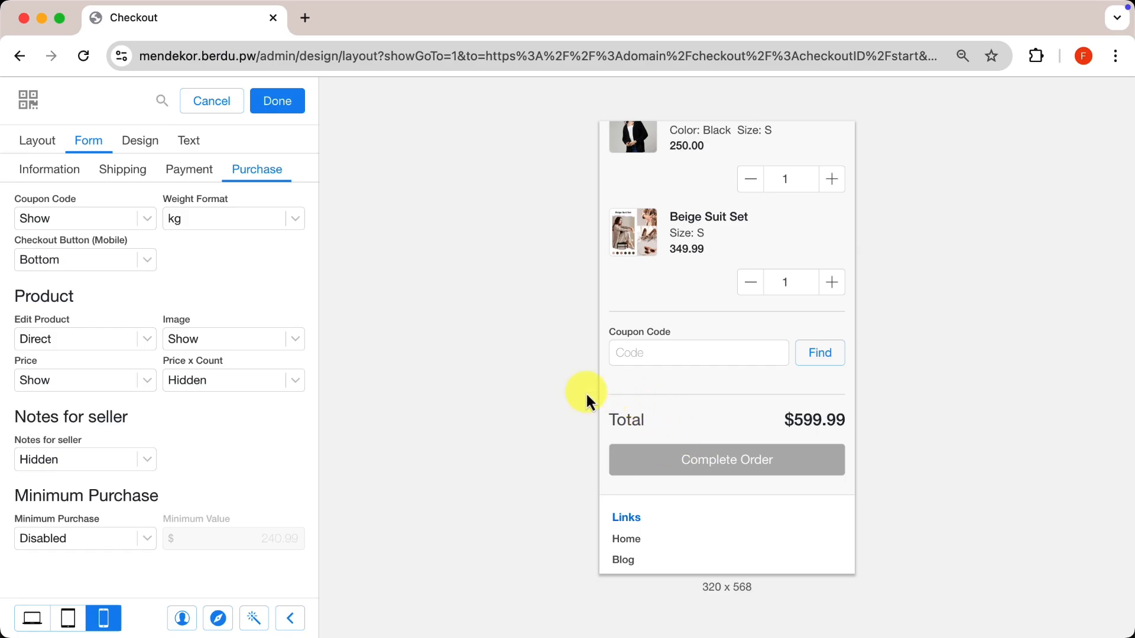
- Set the mobile checkout button position to Top & Bottom, check it, and return to the desktop preview
{"action": "left_click", "coordinate": [122, 258]}
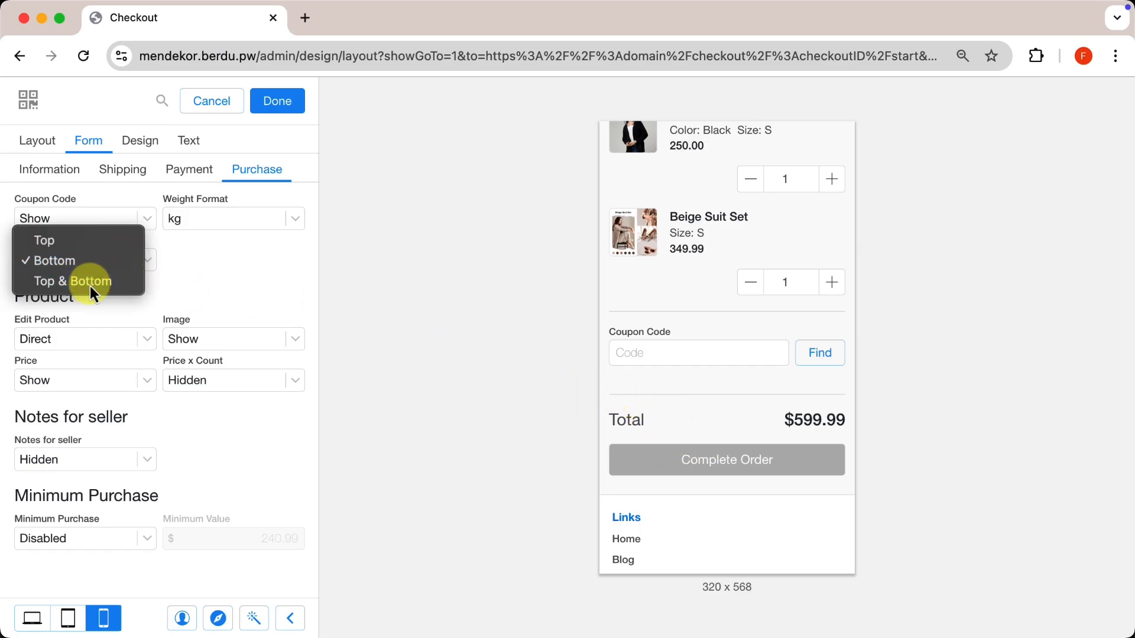
{"action": "left_click", "coordinate": [90, 285]}
{"action": "scroll", "coordinate": [767, 385], "scroll_direction": "up", "scroll_amount": 5}
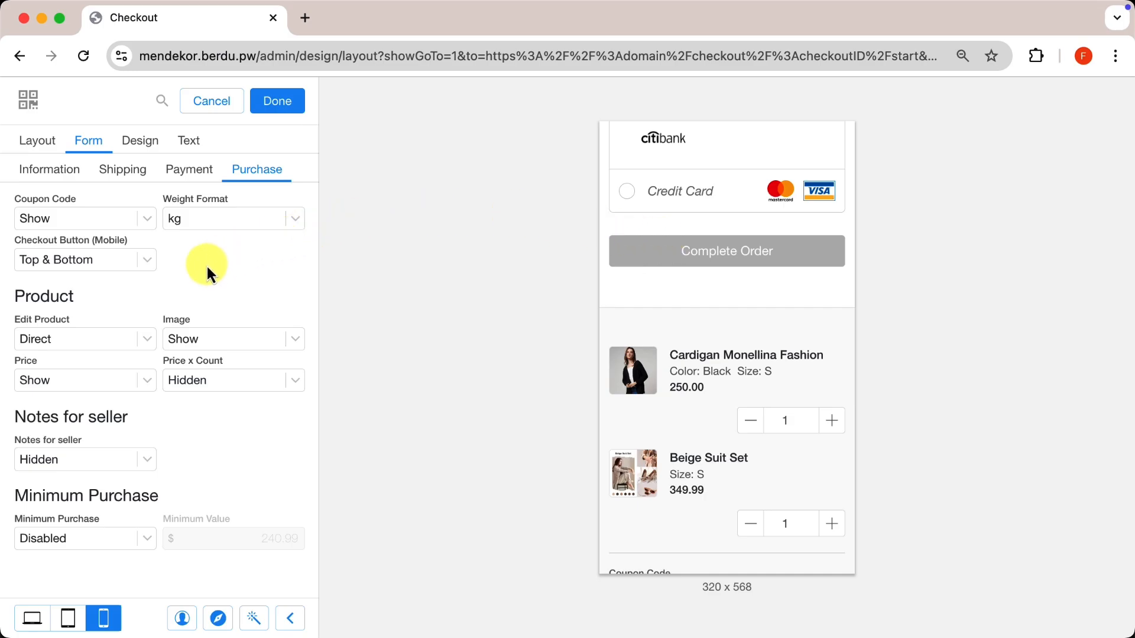
{"action": "left_click", "coordinate": [31, 620]}
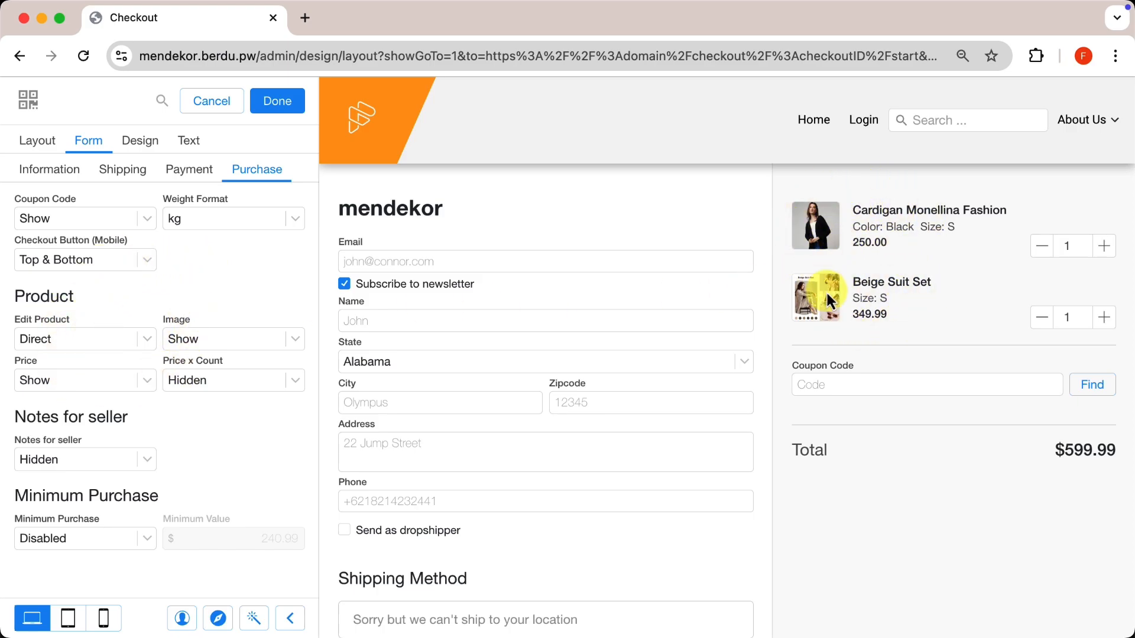
- Try Popup and Disabled as the Edit Product mode, and set it back to Direct
{"action": "left_click", "coordinate": [94, 341]}
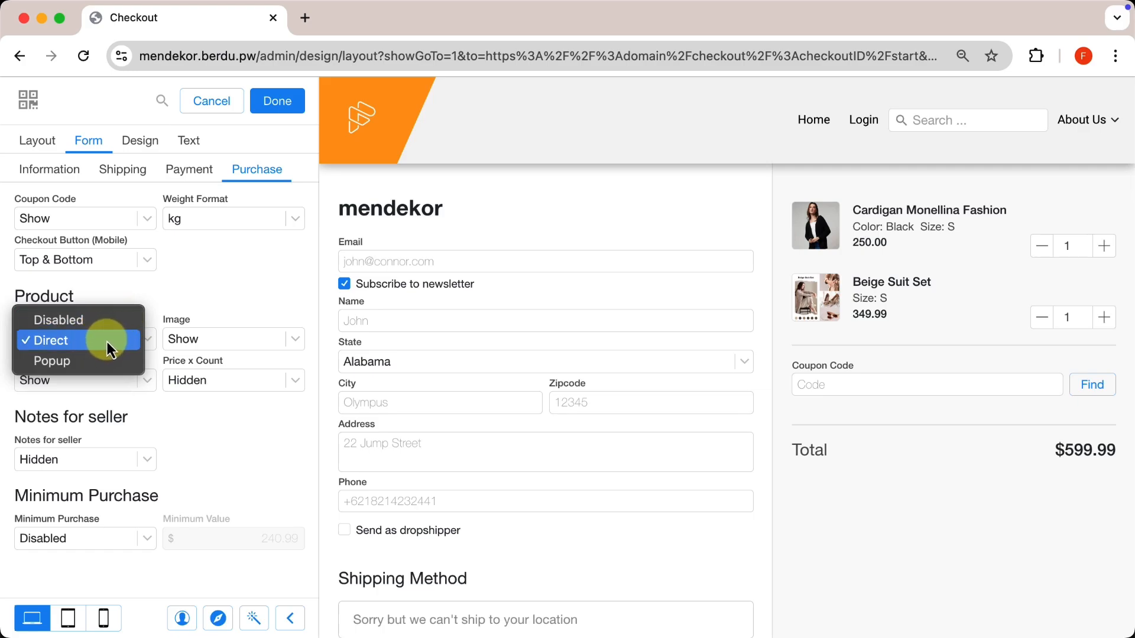
{"action": "left_click", "coordinate": [108, 341]}
{"action": "left_click", "coordinate": [118, 342]}
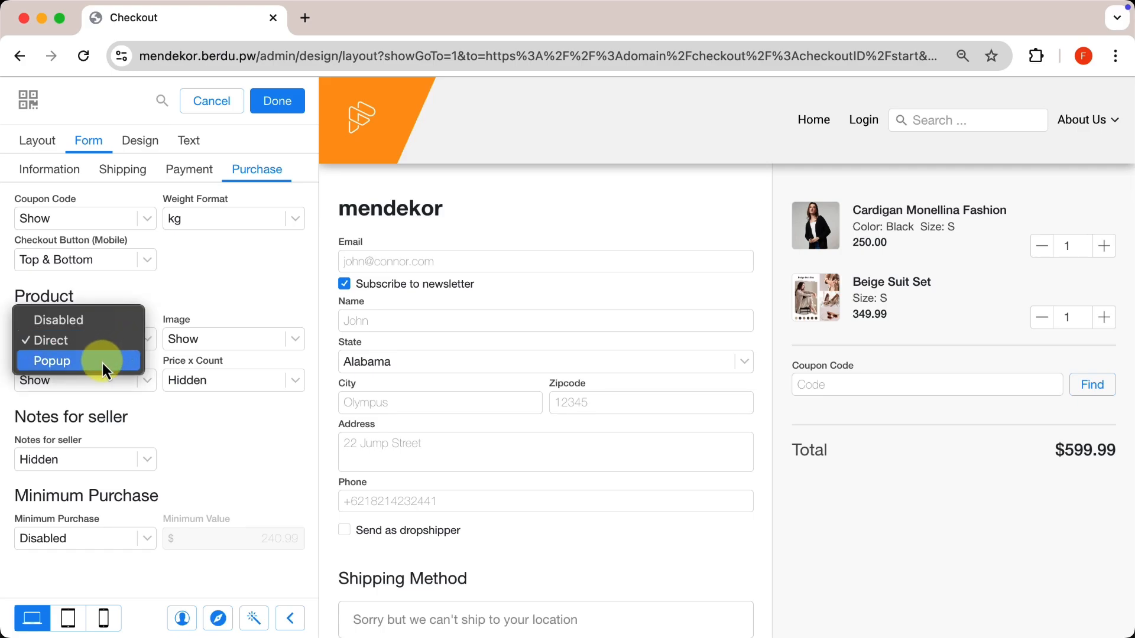
{"action": "left_click", "coordinate": [102, 361]}
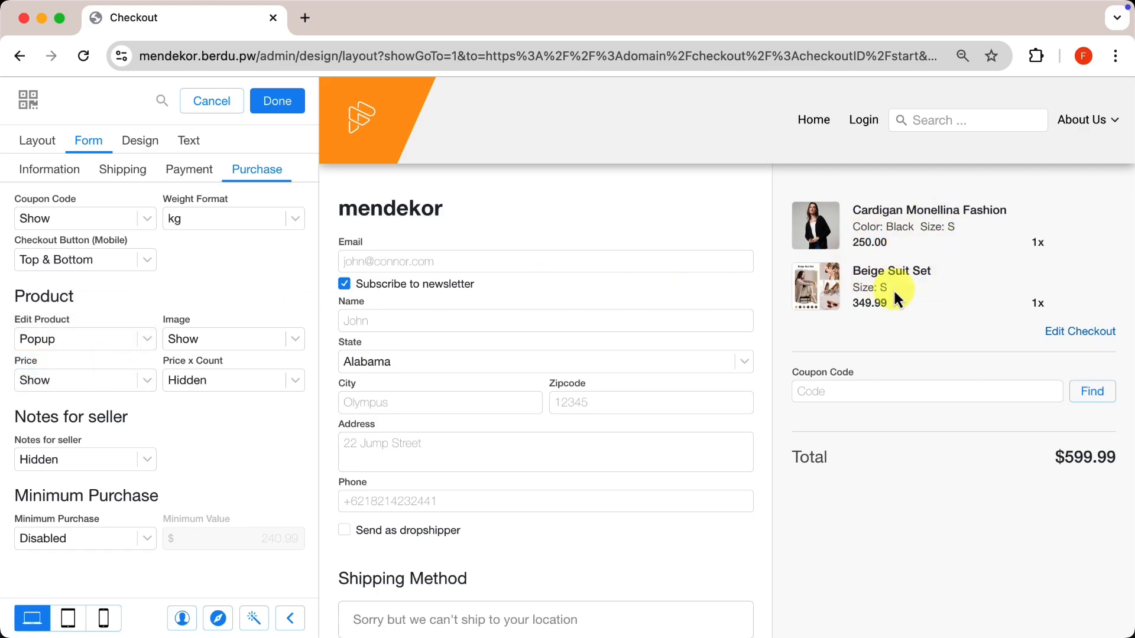
{"action": "left_click", "coordinate": [122, 338]}
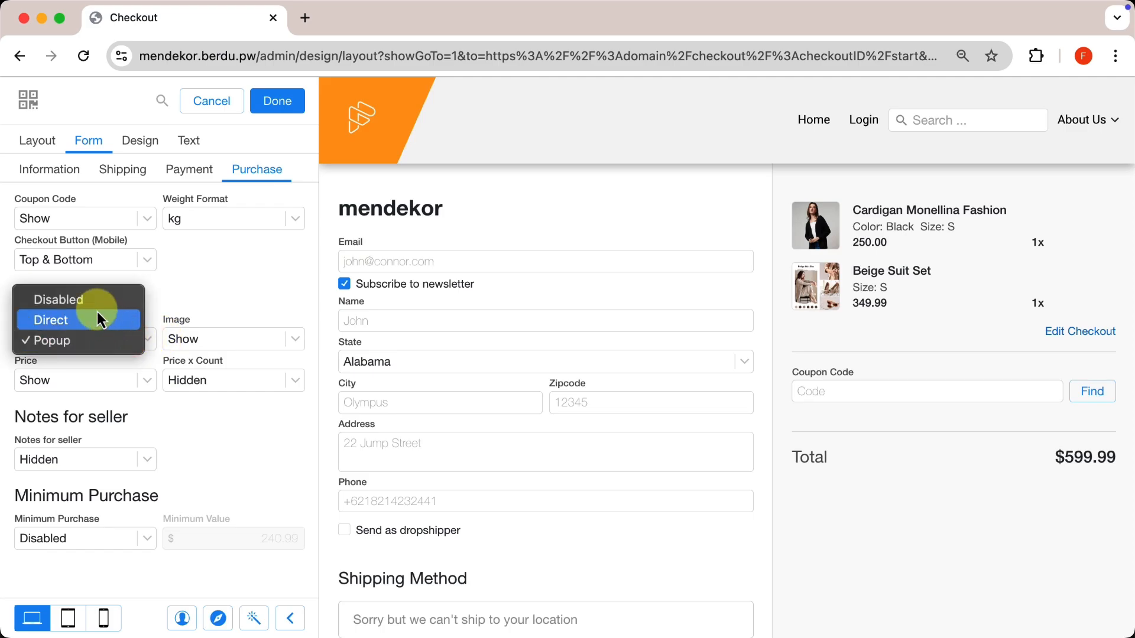
{"action": "left_click", "coordinate": [89, 299]}
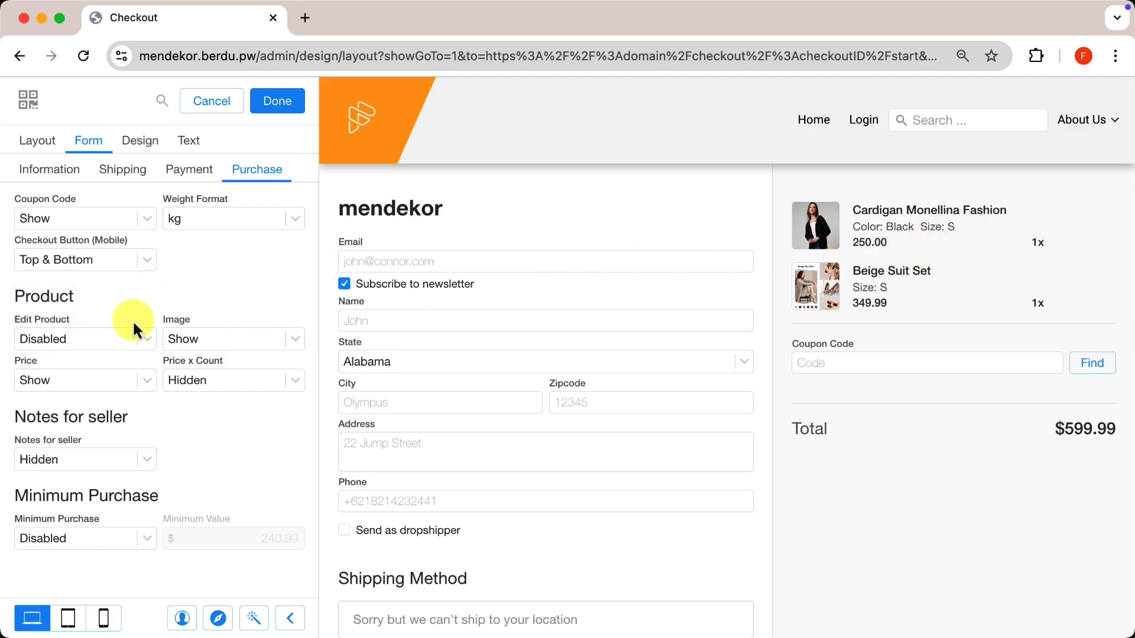
{"action": "left_click", "coordinate": [94, 341]}
{"action": "left_click", "coordinate": [80, 367]}
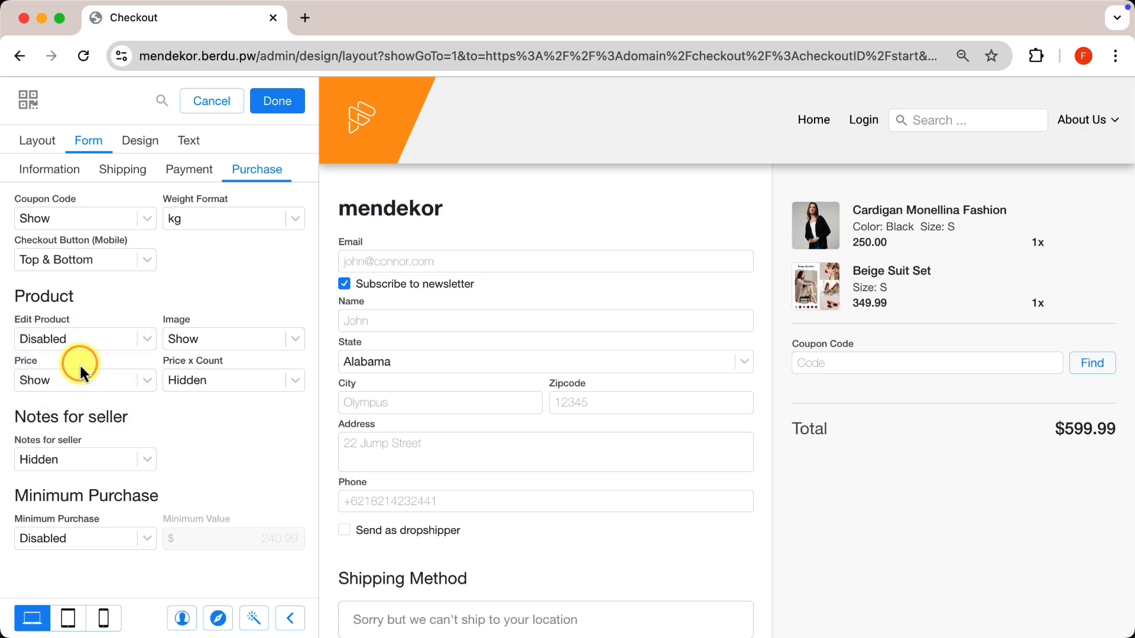
- Set the product Image option to Hidden and back to Show to compare the order summary
{"action": "left_click", "coordinate": [212, 339]}
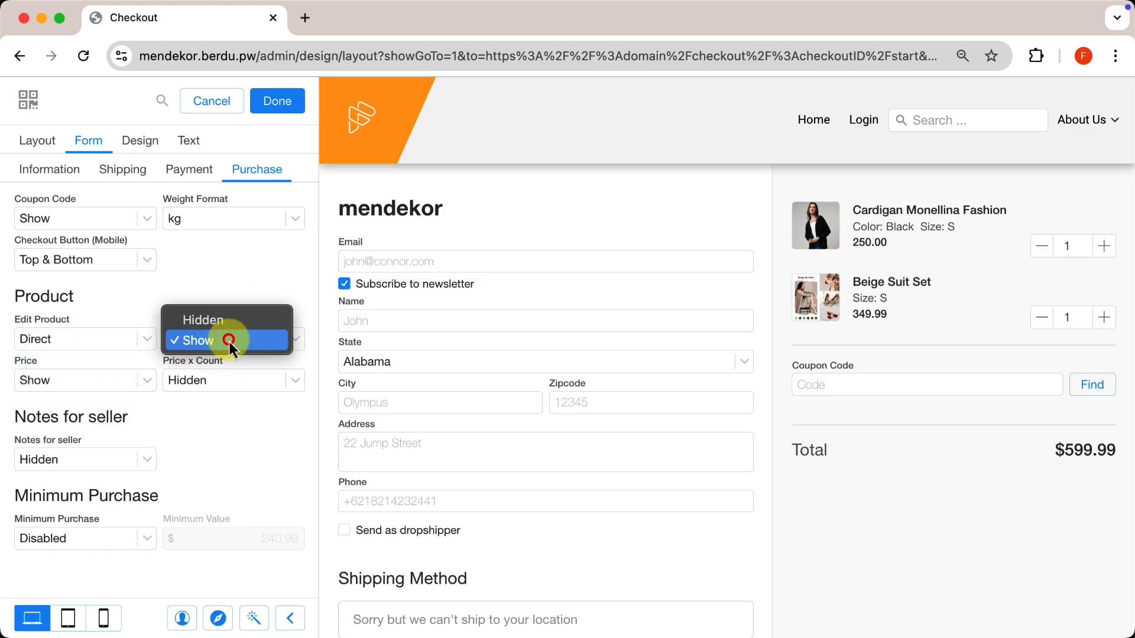
{"action": "left_click", "coordinate": [232, 322]}
{"action": "left_click", "coordinate": [222, 335]}
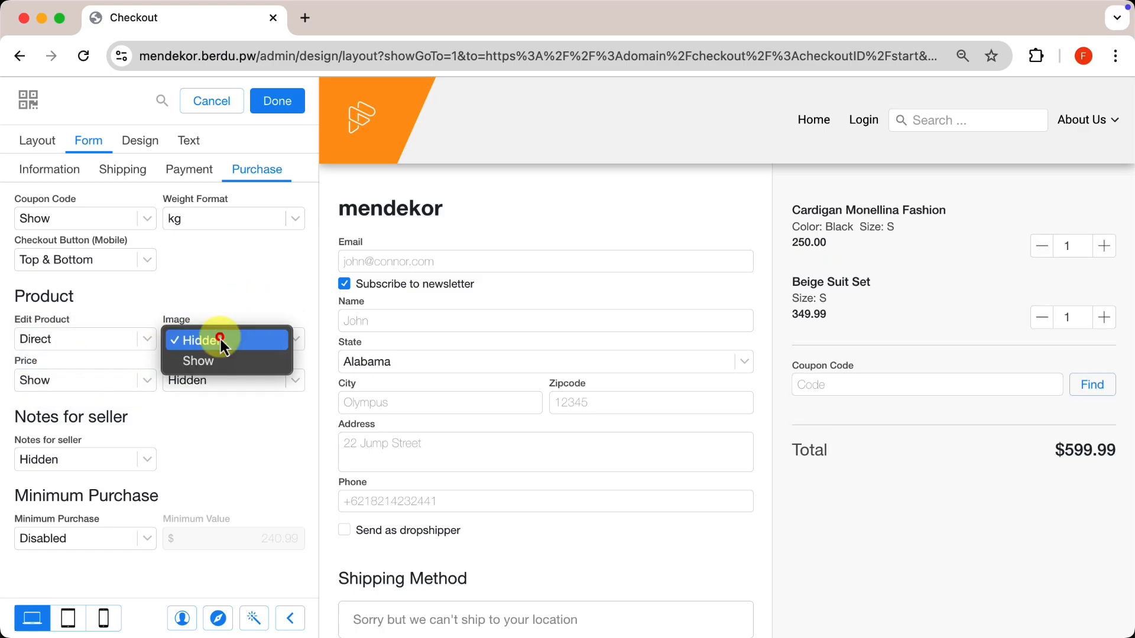
{"action": "left_click", "coordinate": [207, 357]}
- Set the product Price option to Hidden and back to Show to compare the order summary
{"action": "left_click", "coordinate": [127, 381]}
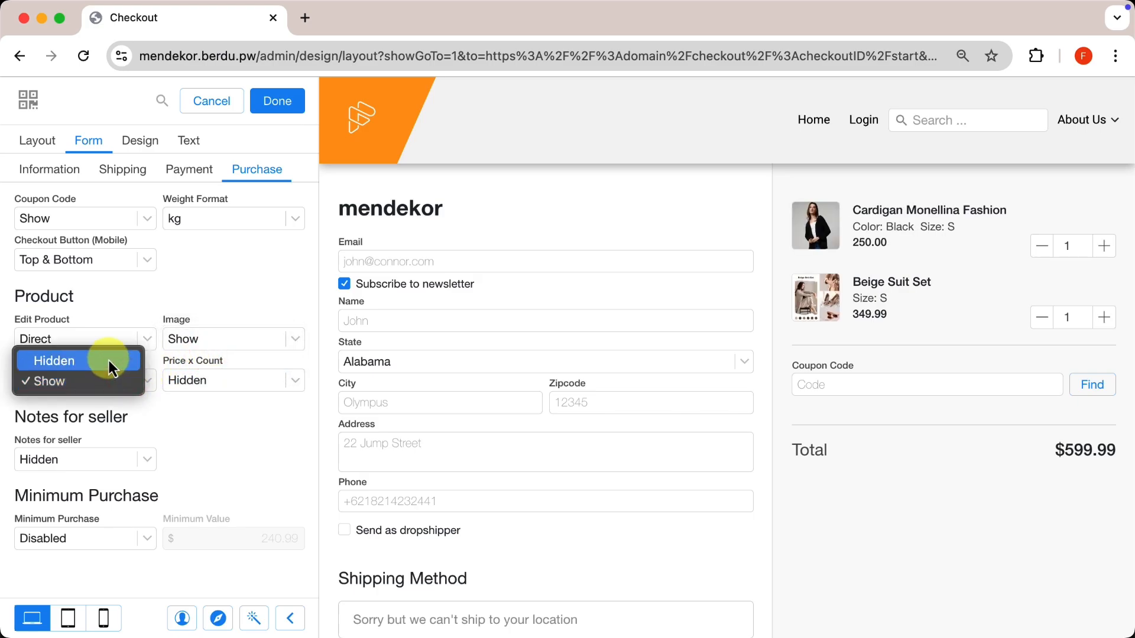
{"action": "left_click", "coordinate": [108, 359]}
{"action": "left_click", "coordinate": [91, 382]}
{"action": "left_click", "coordinate": [90, 399]}
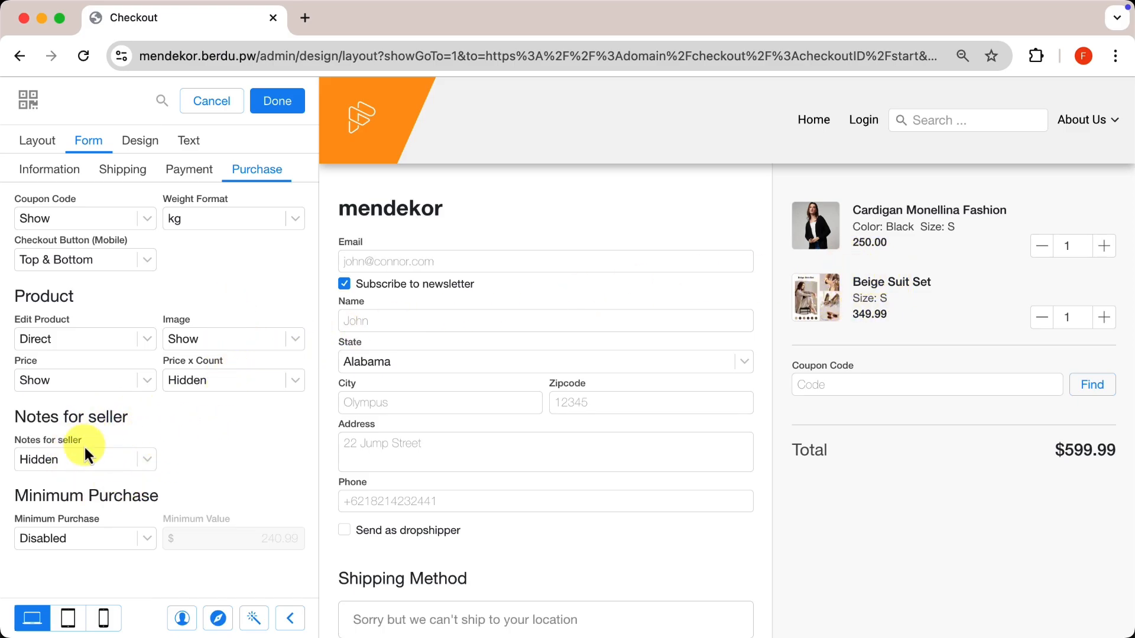
- Show the Notes for seller field on the checkout page and check it in the preview
{"action": "left_click", "coordinate": [98, 460]}
{"action": "left_click", "coordinate": [101, 480]}
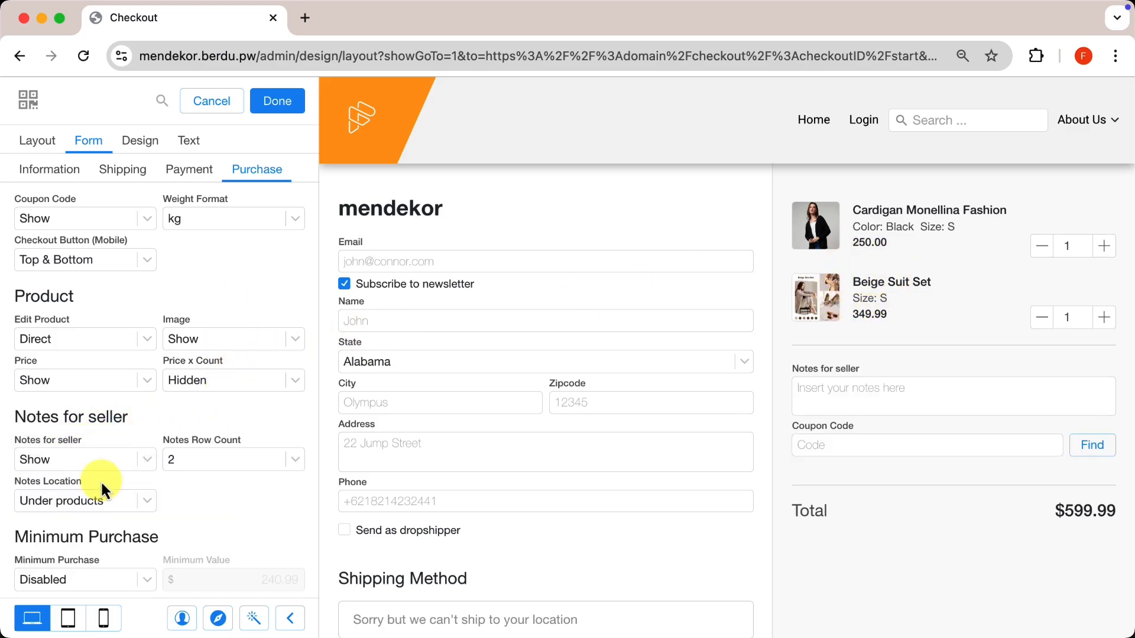
{"action": "left_click", "coordinate": [874, 392]}
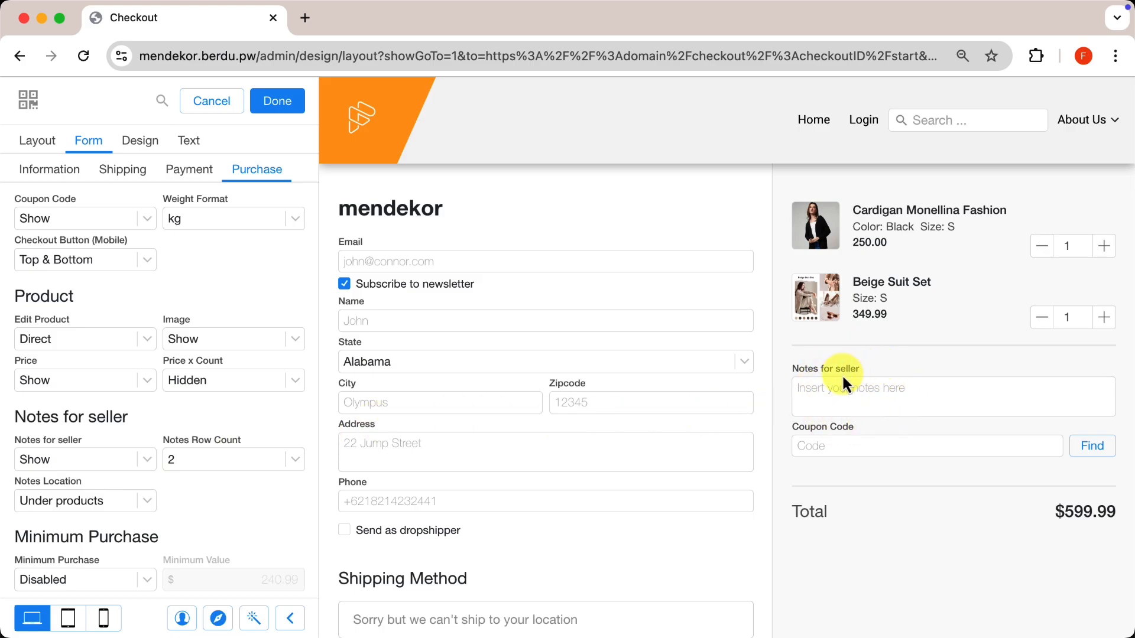
- Set the Minimum Purchase option to Active
{"action": "scroll", "coordinate": [236, 437], "scroll_direction": "down", "scroll_amount": 1}
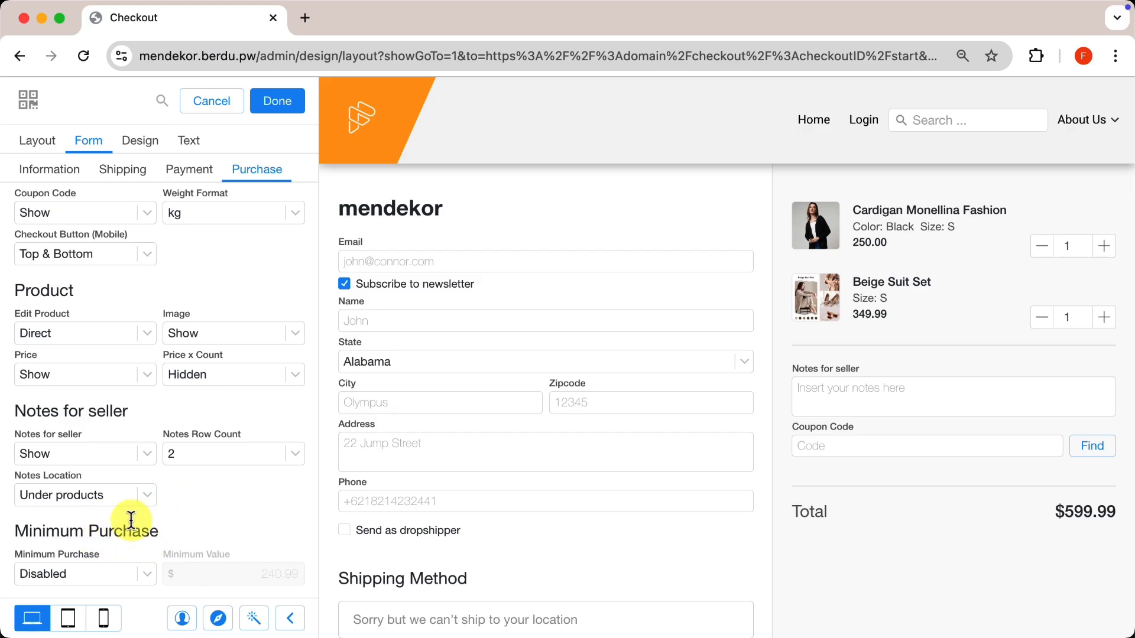
{"action": "left_click", "coordinate": [102, 572]}
{"action": "left_click", "coordinate": [79, 601]}
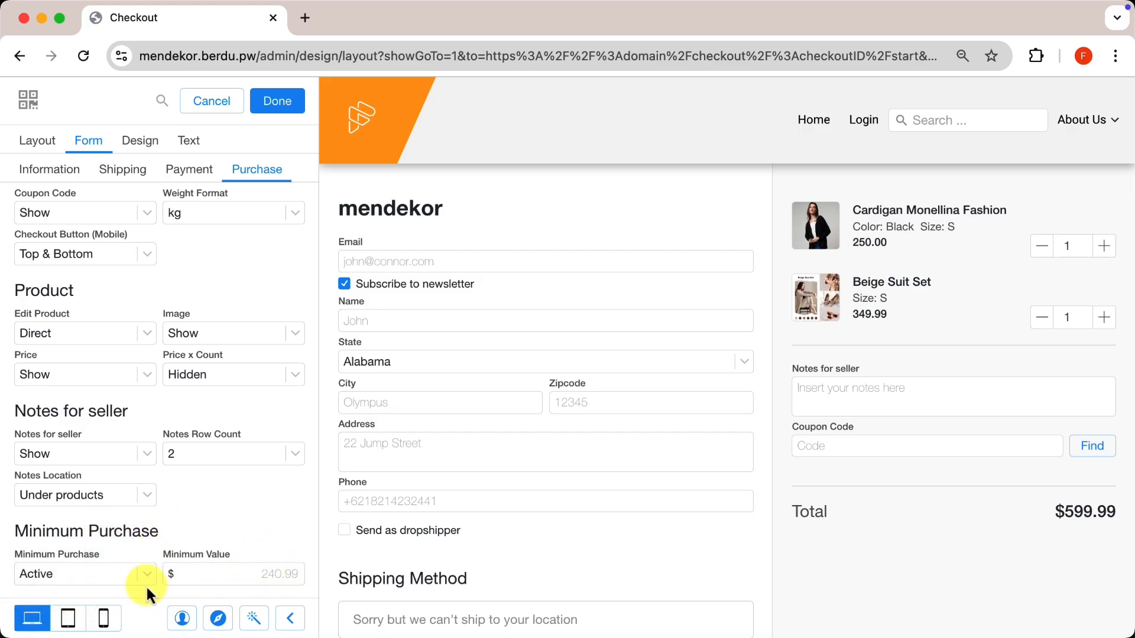
- Set the Minimum Purchase option to Disabled, save the checkout layout and leave the layout editor
{"action": "left_click", "coordinate": [122, 576]}
{"action": "left_click", "coordinate": [101, 561]}
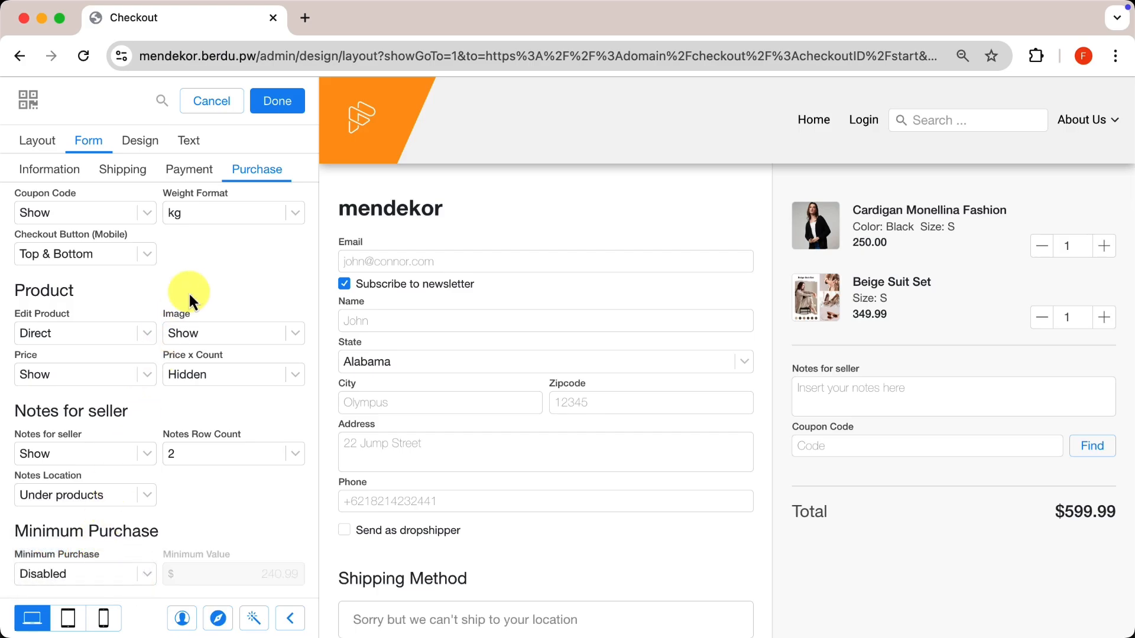
{"action": "left_click", "coordinate": [290, 104]}
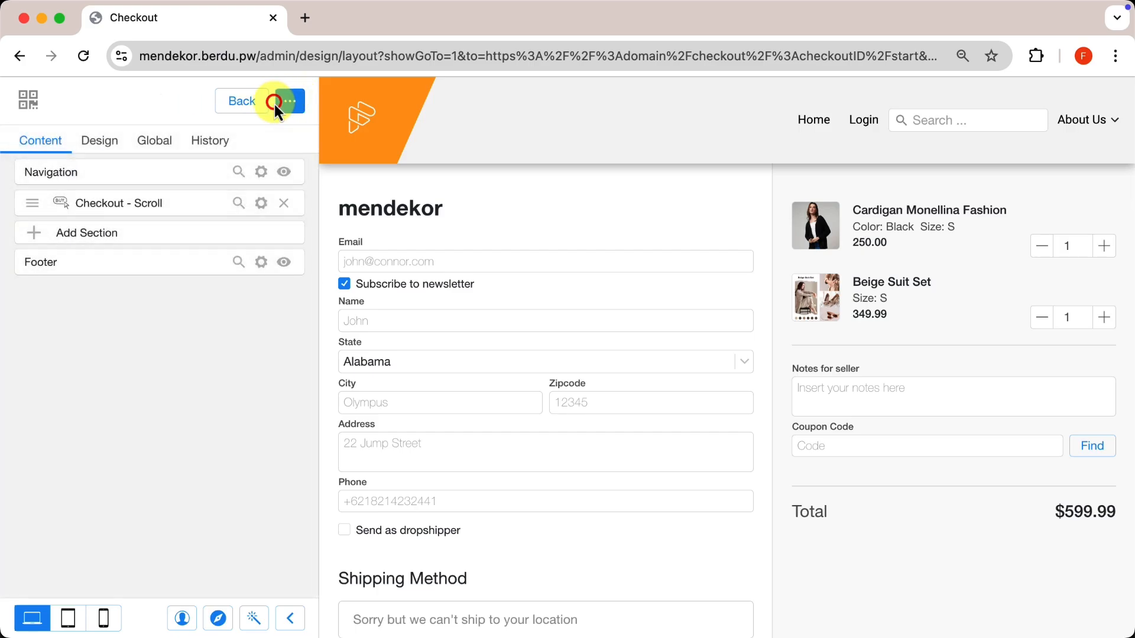
{"action": "left_click", "coordinate": [275, 104]}
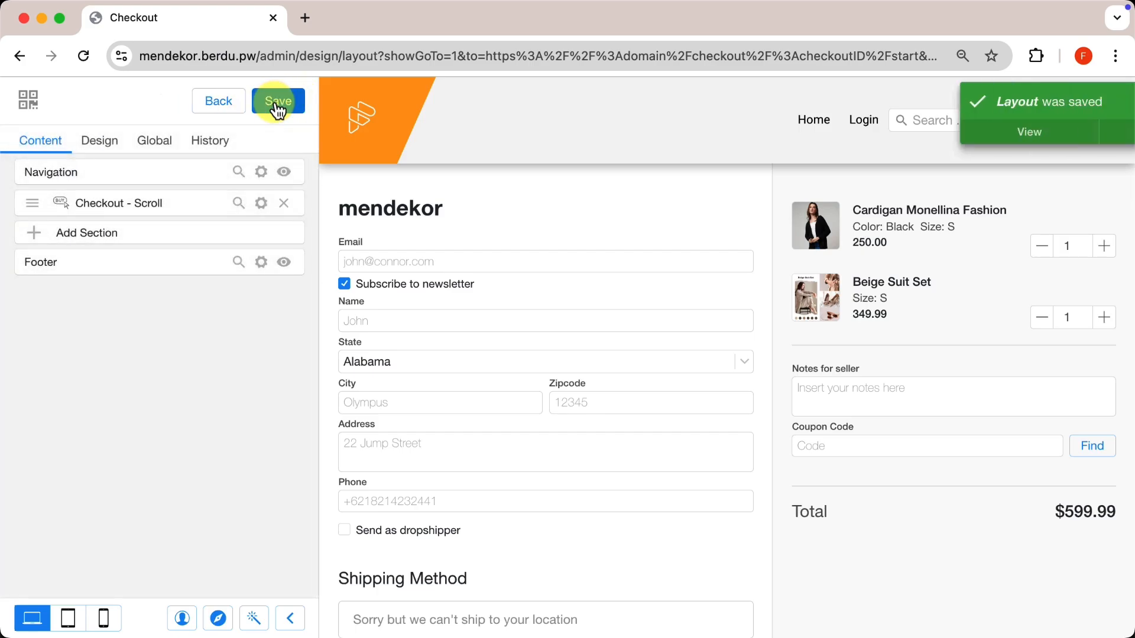
{"action": "left_click", "coordinate": [226, 101]}
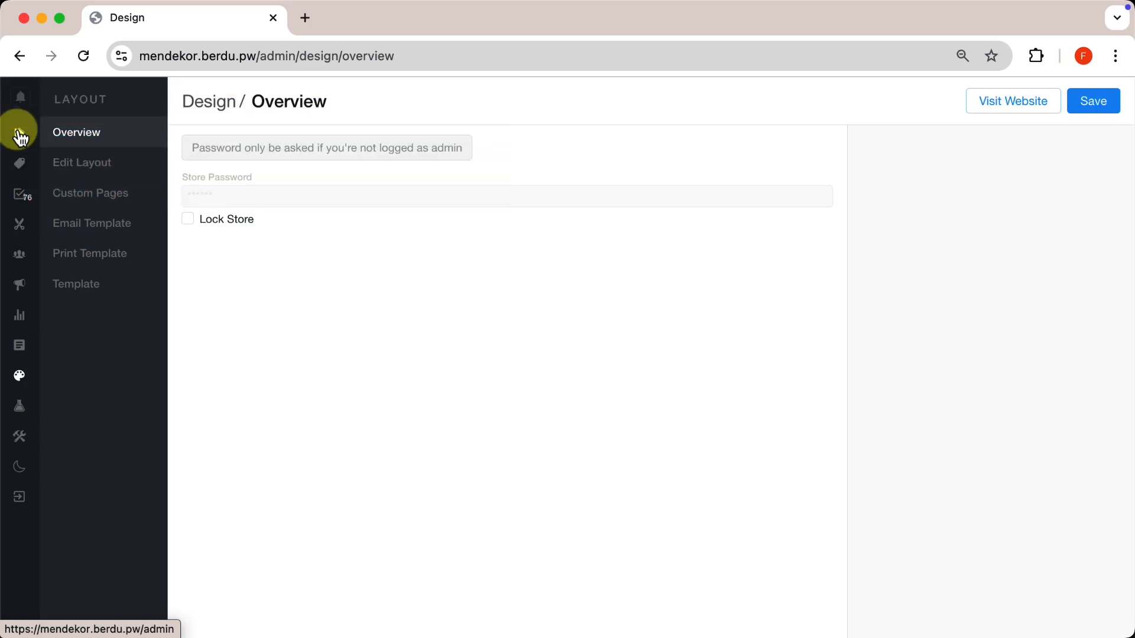
- Start a new shipping method in the store's shipping settings and name it Fast Delivery
{"action": "left_click", "coordinate": [22, 439]}
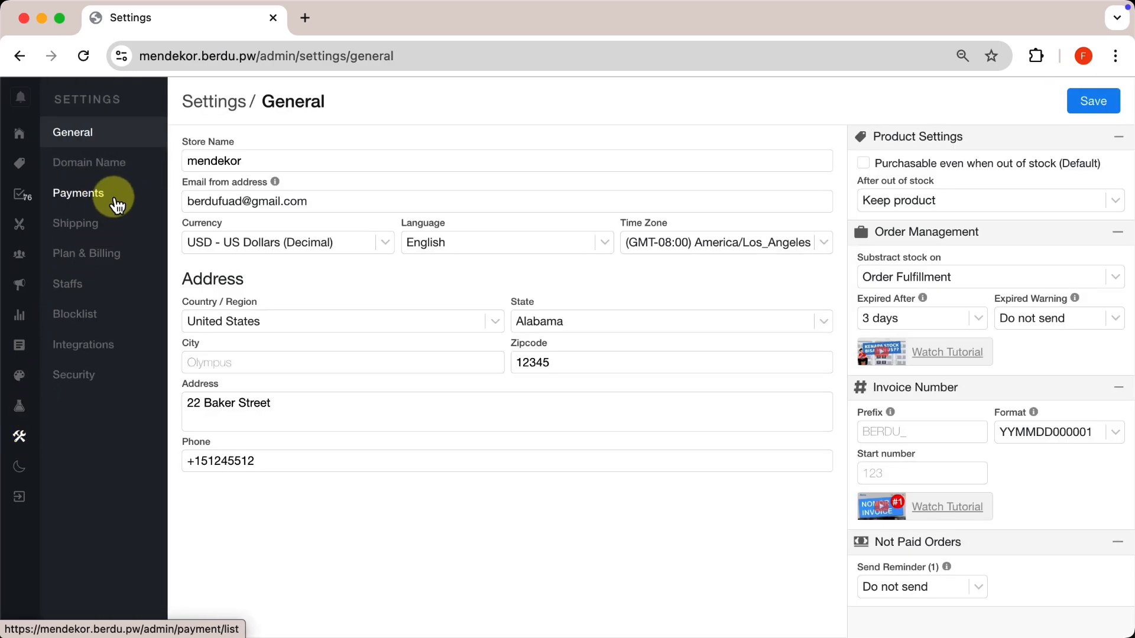
{"action": "left_click", "coordinate": [91, 230]}
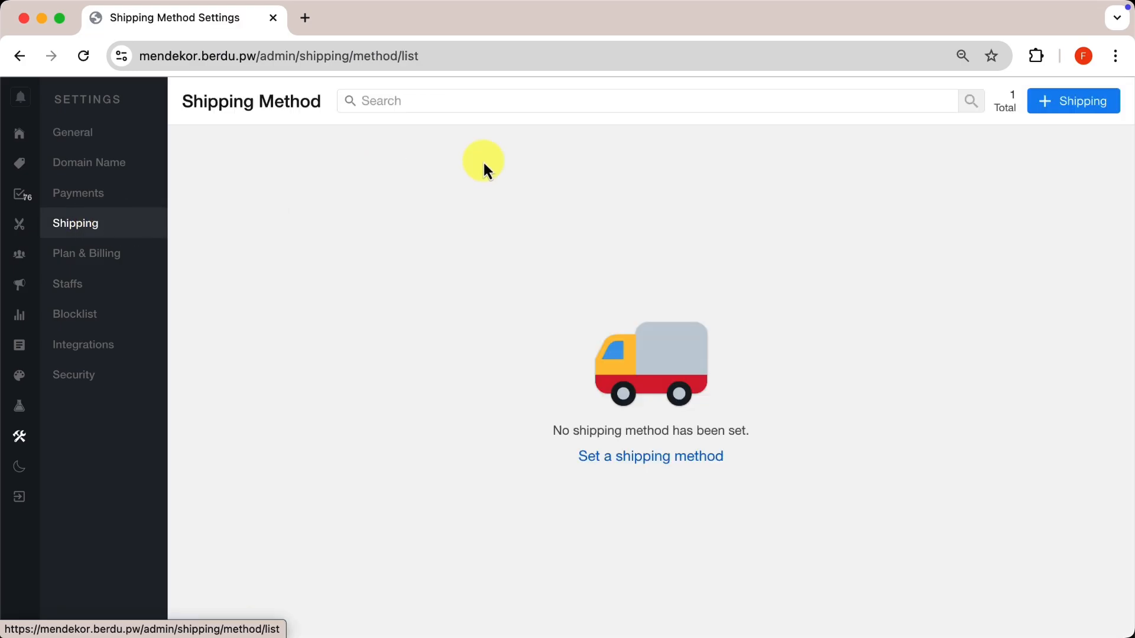
{"action": "left_click", "coordinate": [1040, 111]}
{"action": "left_click", "coordinate": [630, 185]}
{"action": "type", "text": "Fast Delivery"}
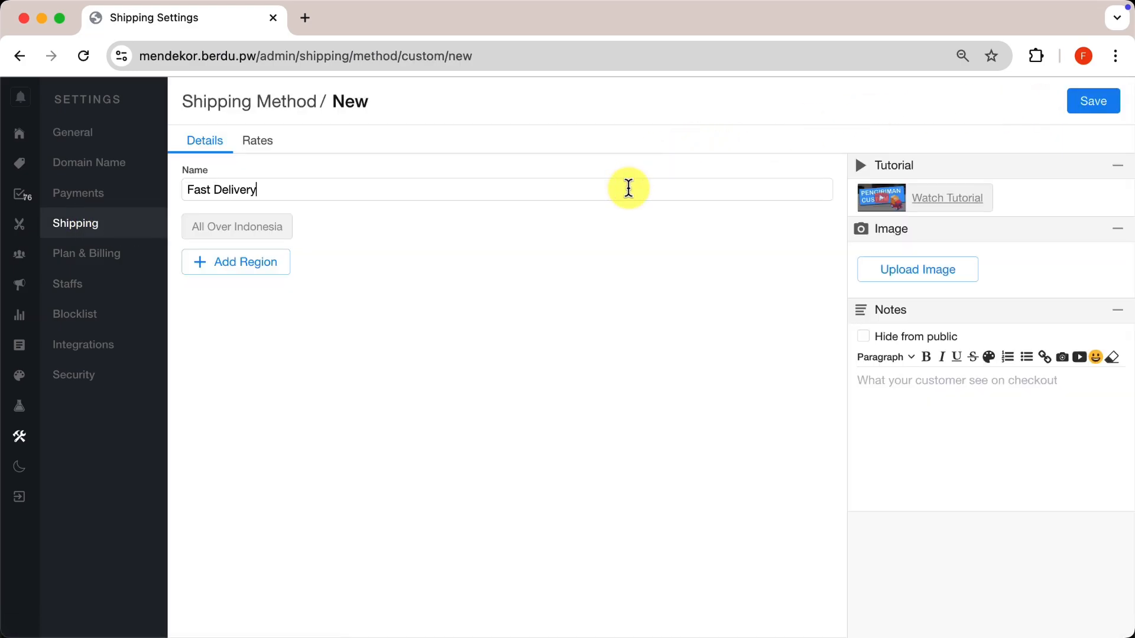
- Upload delivery-bike.png from Downloads as the Fast Delivery method's image
{"action": "left_click", "coordinate": [902, 274]}
{"action": "scroll", "coordinate": [598, 370], "scroll_direction": "down", "scroll_amount": 5}
{"action": "scroll", "coordinate": [597, 362], "scroll_direction": "down", "scroll_amount": 5}
{"action": "double_click", "coordinate": [412, 350]}
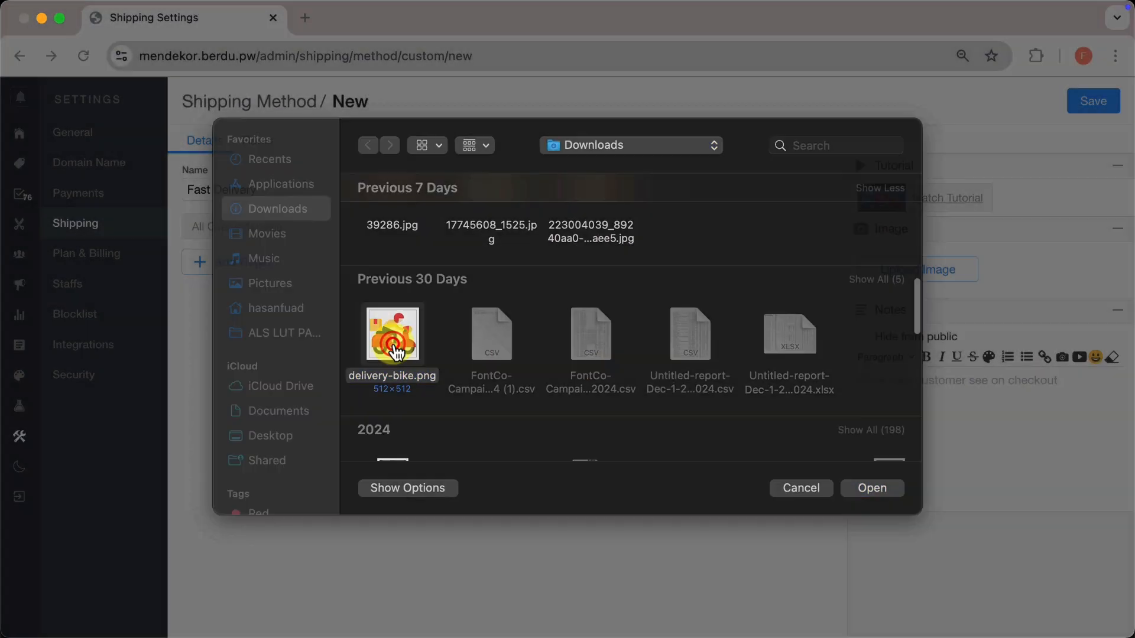
- Enter "Fast delivery within 1-2 business days" as the shipping method's notes
{"action": "type", "text": "Fast deliv"}
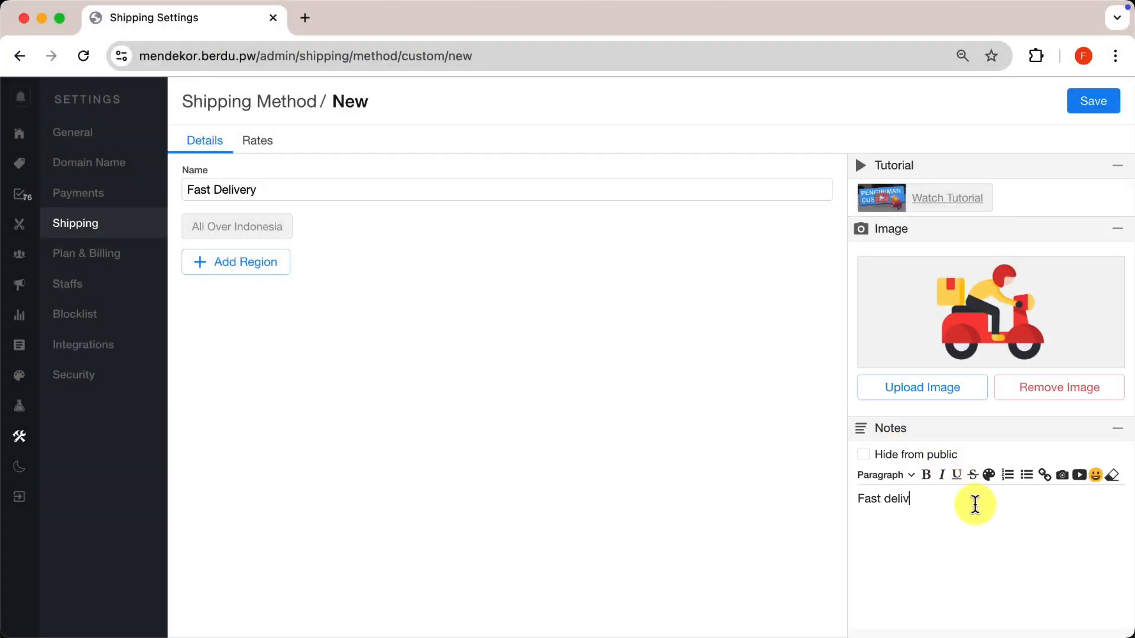
{"action": "type", "text": "ery within 1-2 business day"}
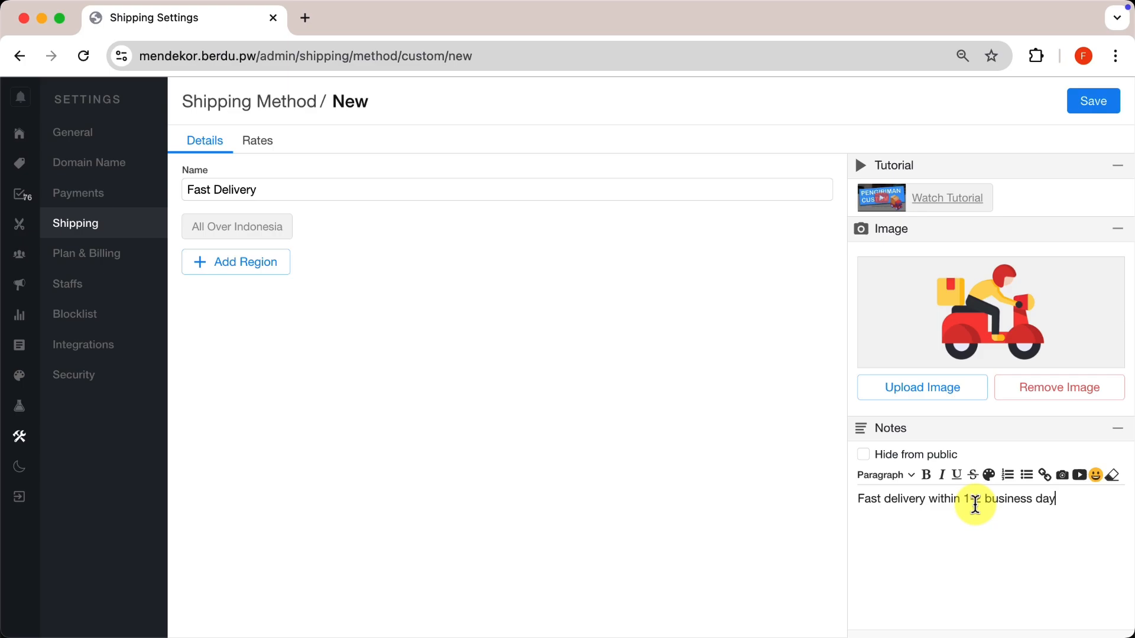
{"action": "type", "text": "s"}
- Add a region to the shipping method with country United States and state Missouri
{"action": "left_click", "coordinate": [266, 267]}
{"action": "left_click", "coordinate": [308, 247]}
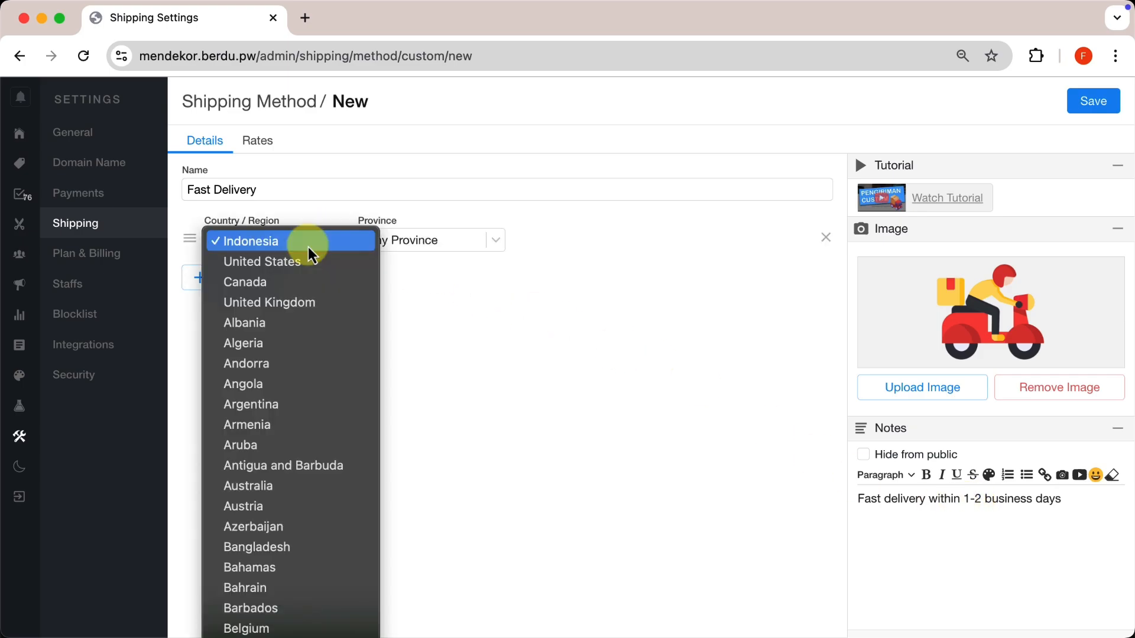
{"action": "left_click", "coordinate": [307, 261]}
{"action": "left_click", "coordinate": [443, 243]}
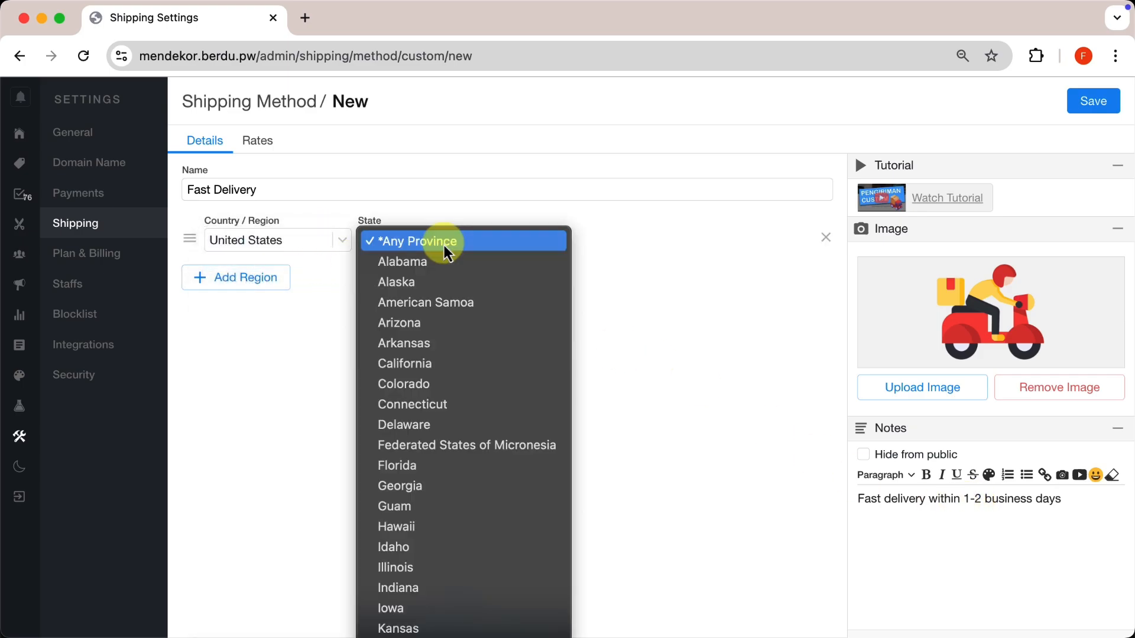
{"action": "scroll", "coordinate": [438, 434], "scroll_direction": "down", "scroll_amount": 5}
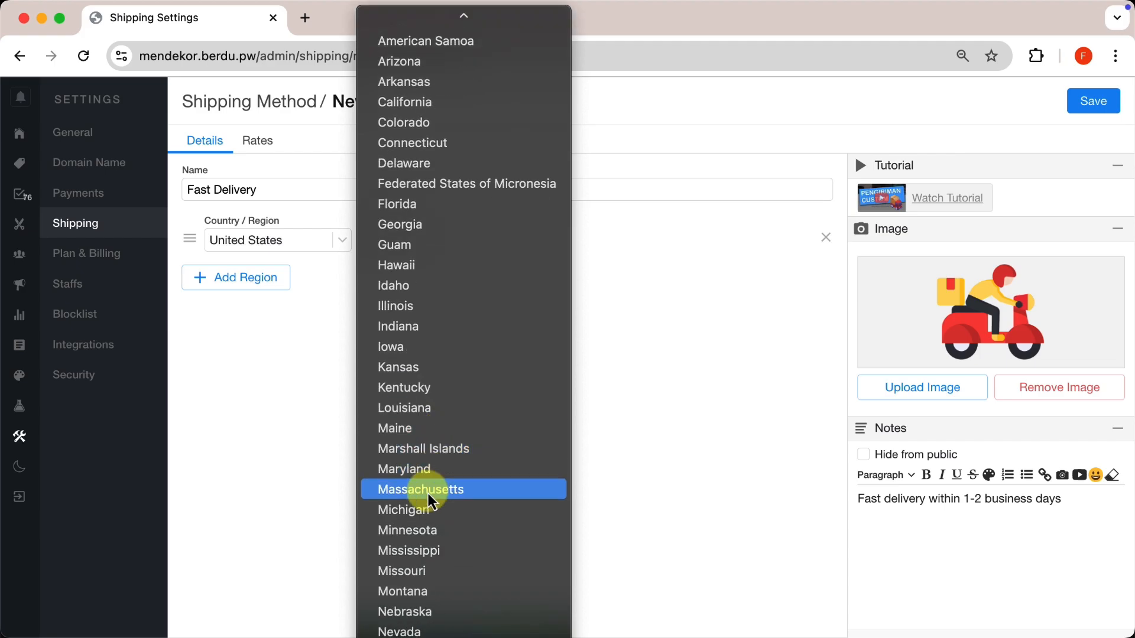
{"action": "left_click", "coordinate": [408, 571]}
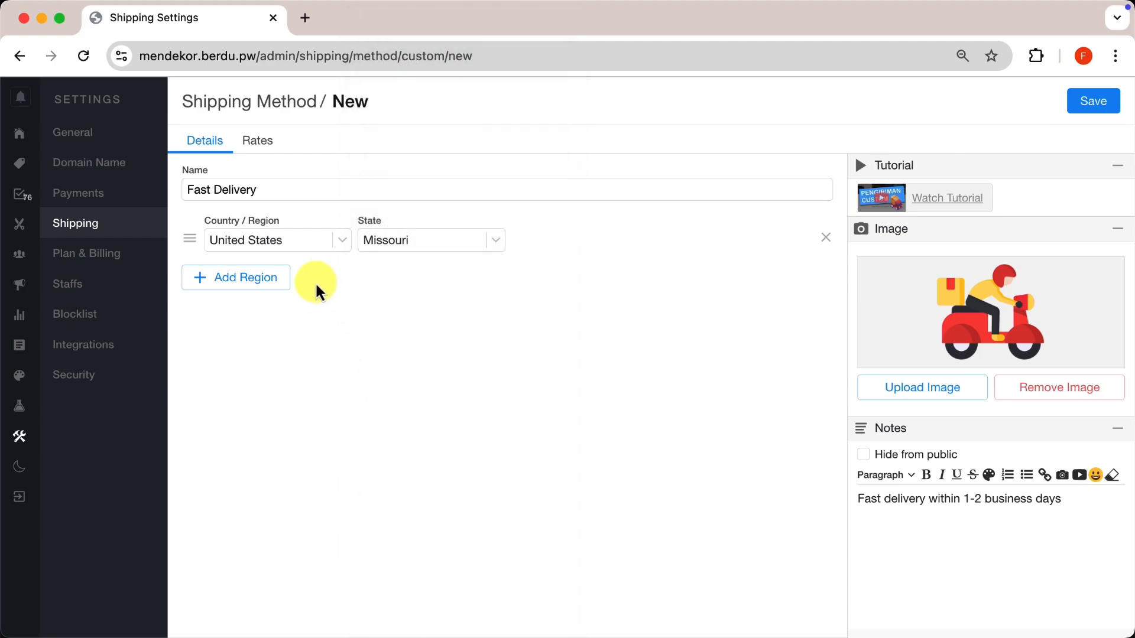
- Add a second region to the shipping method with country United States and state Kansas
{"action": "left_click", "coordinate": [261, 278]}
{"action": "left_click", "coordinate": [297, 286]}
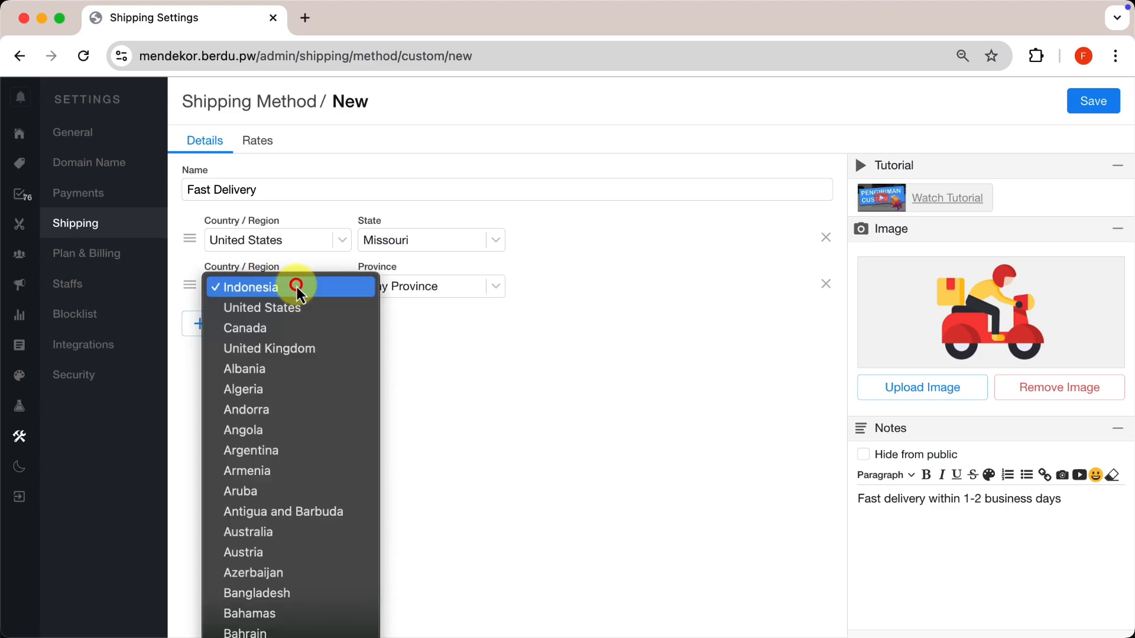
{"action": "left_click", "coordinate": [303, 307]}
{"action": "left_click", "coordinate": [395, 287]}
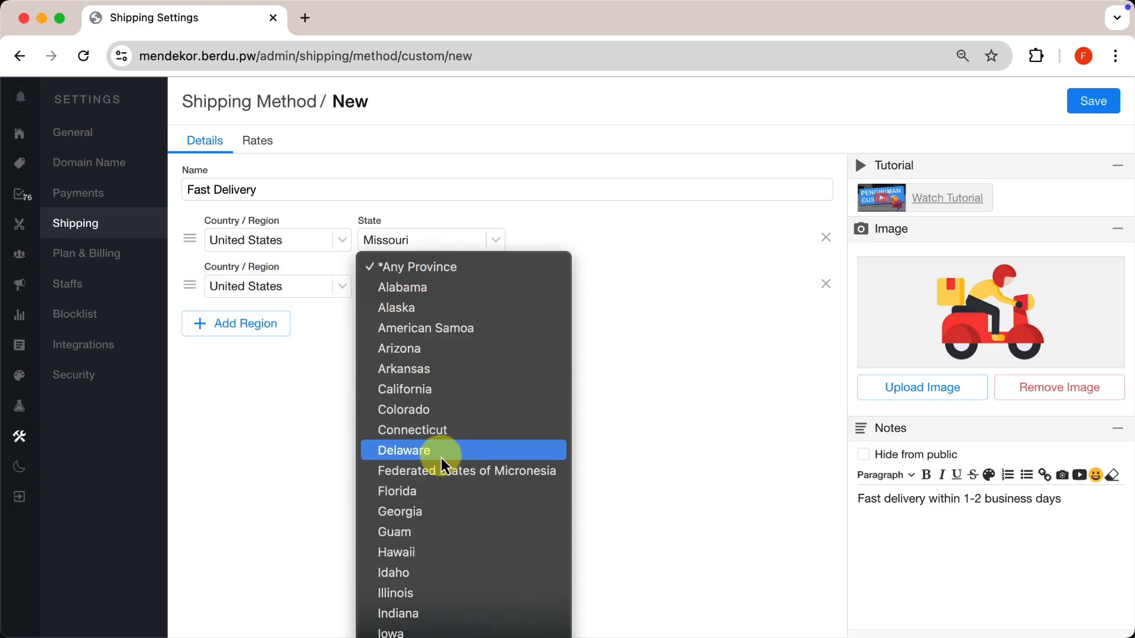
{"action": "scroll", "coordinate": [441, 459], "scroll_direction": "down", "scroll_amount": 5}
{"action": "left_click", "coordinate": [415, 465]}
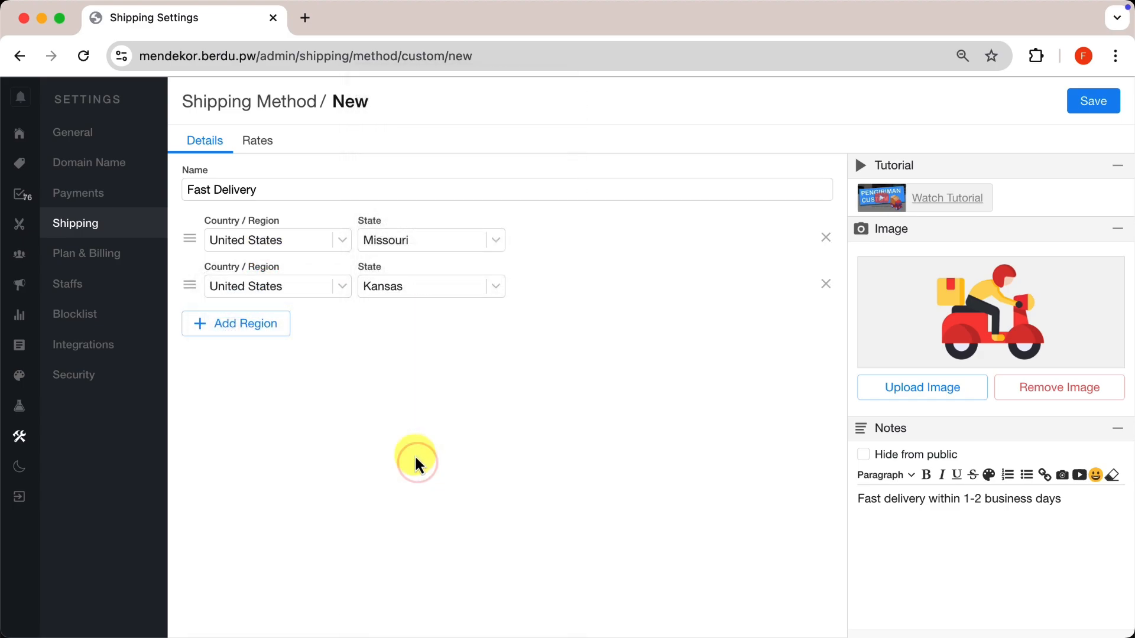
- Add a shipping rate based on Total Weight with a minimum weight of 1.000 g and a shipping cost of $5
{"action": "left_click", "coordinate": [258, 142]}
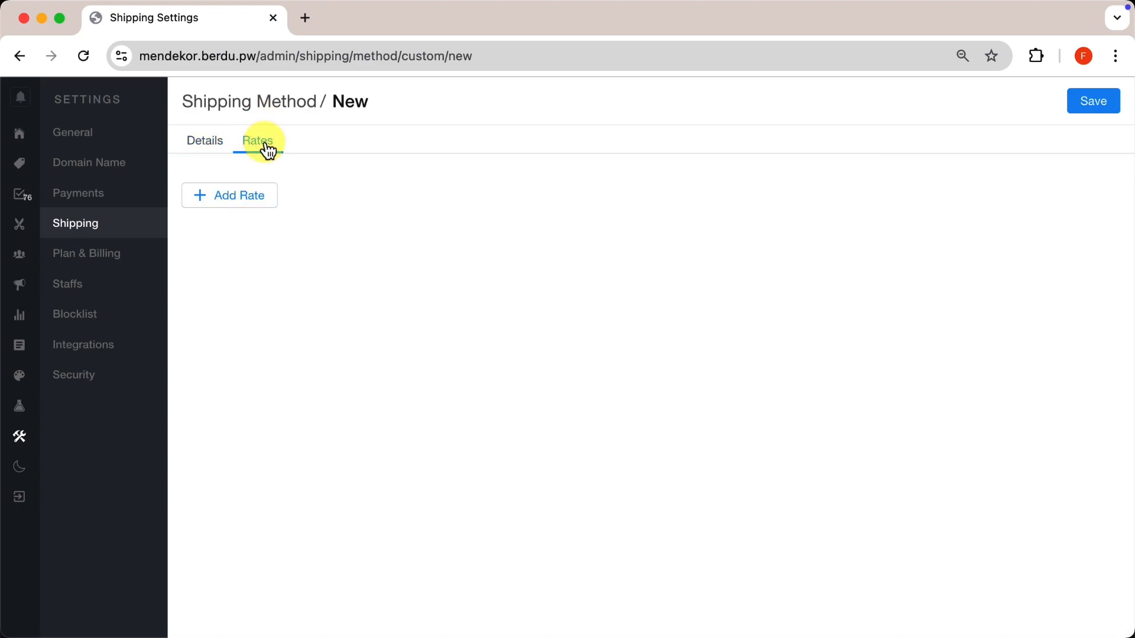
{"action": "left_click", "coordinate": [227, 196]}
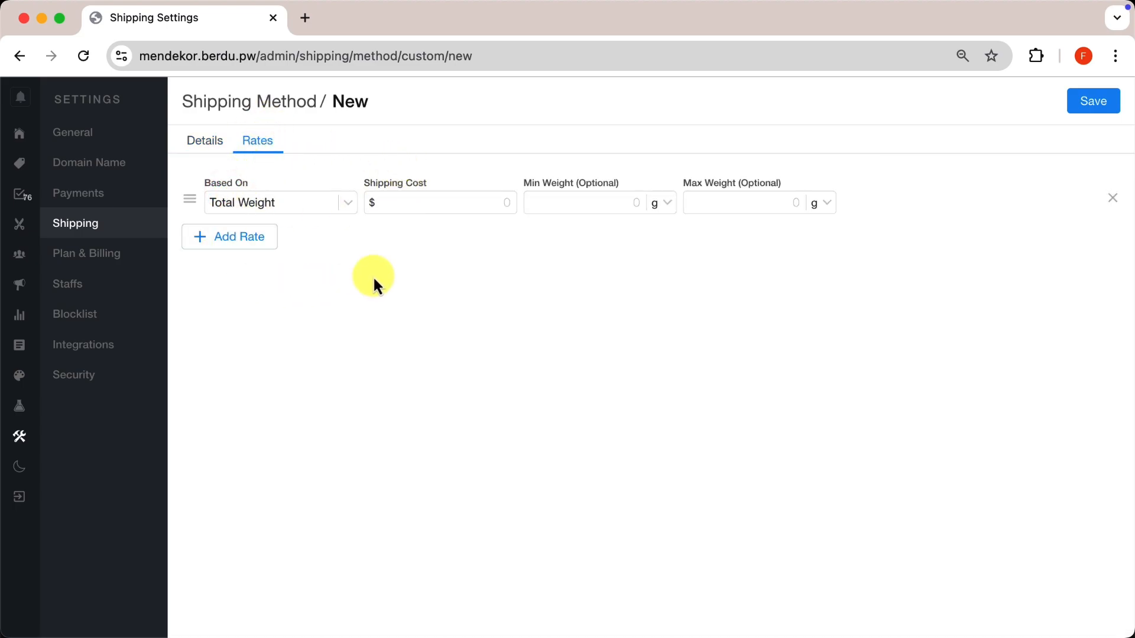
{"action": "left_click", "coordinate": [303, 202]}
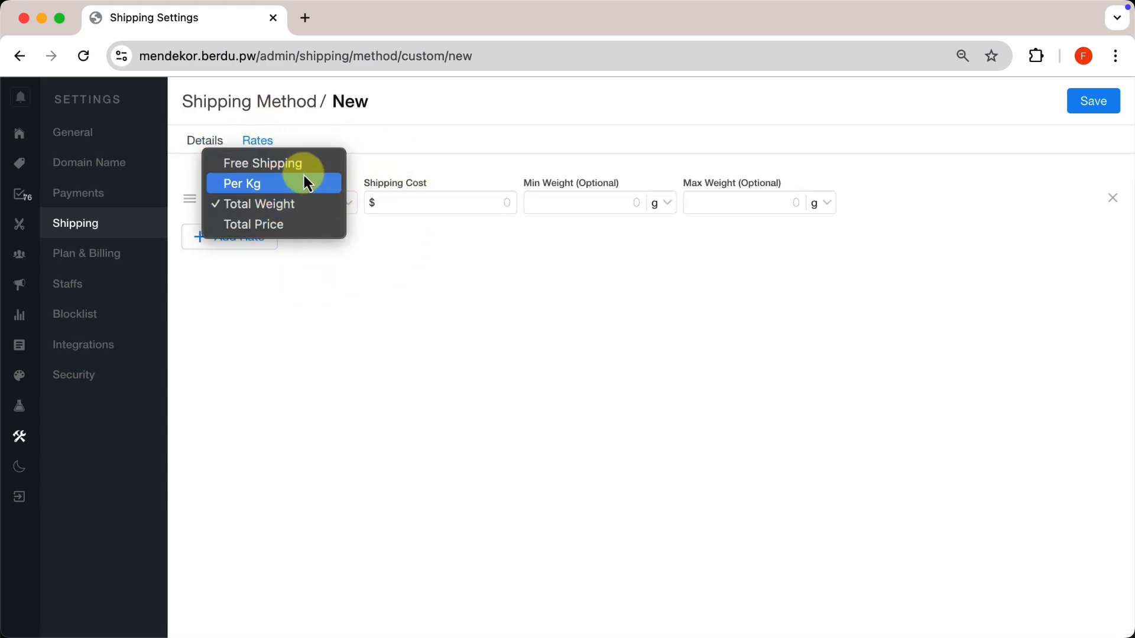
{"action": "left_click", "coordinate": [306, 203]}
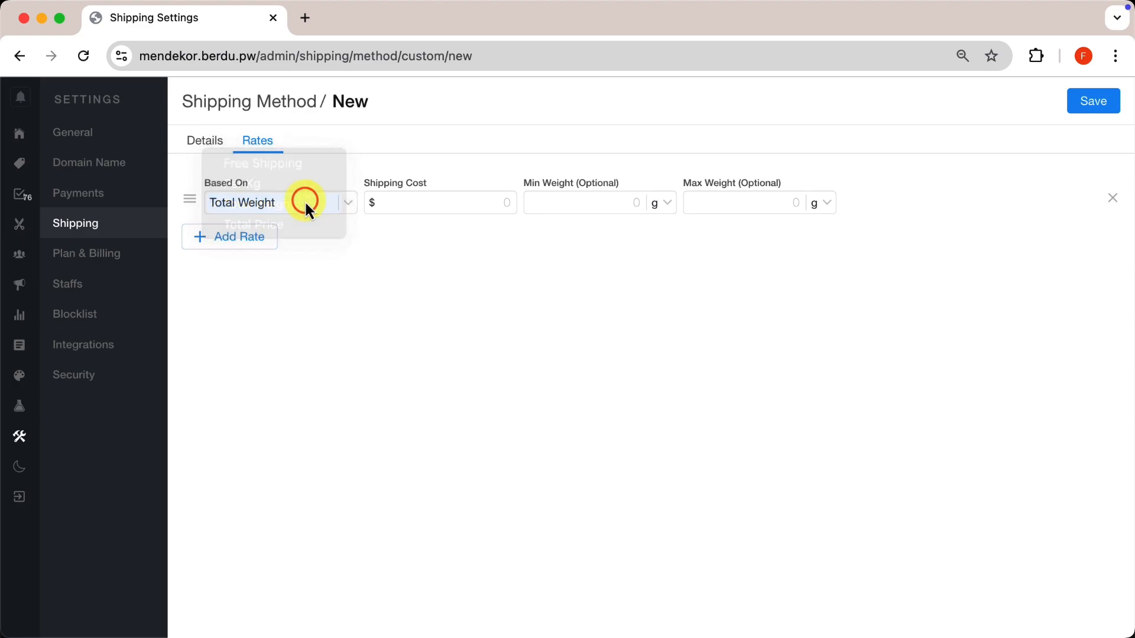
{"action": "left_click", "coordinate": [613, 206]}
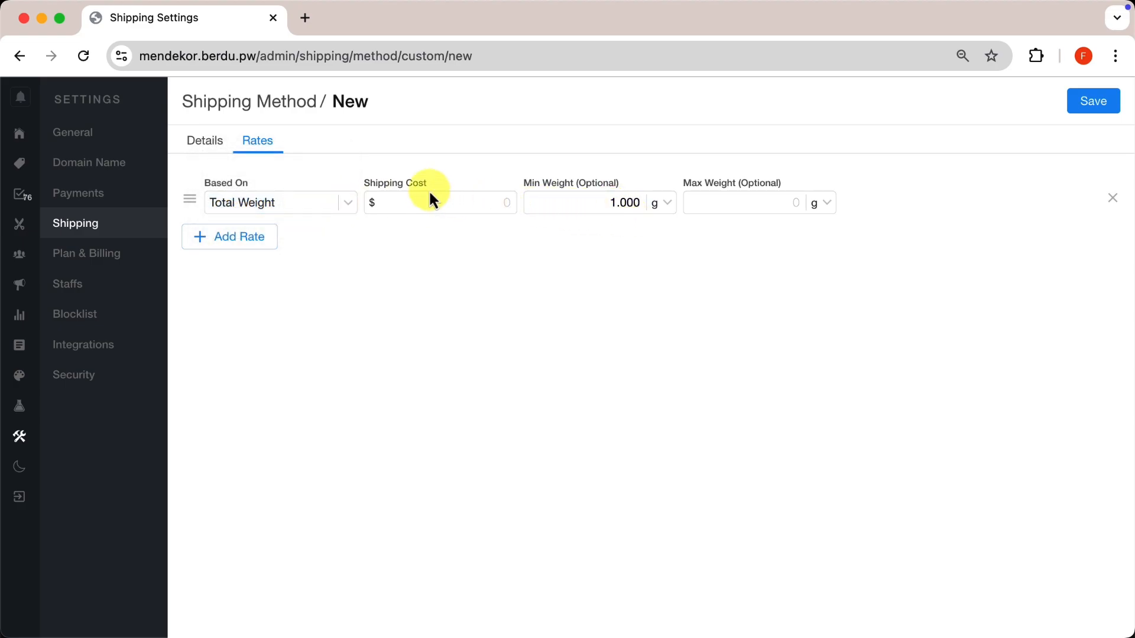
{"action": "type", "text": "5"}
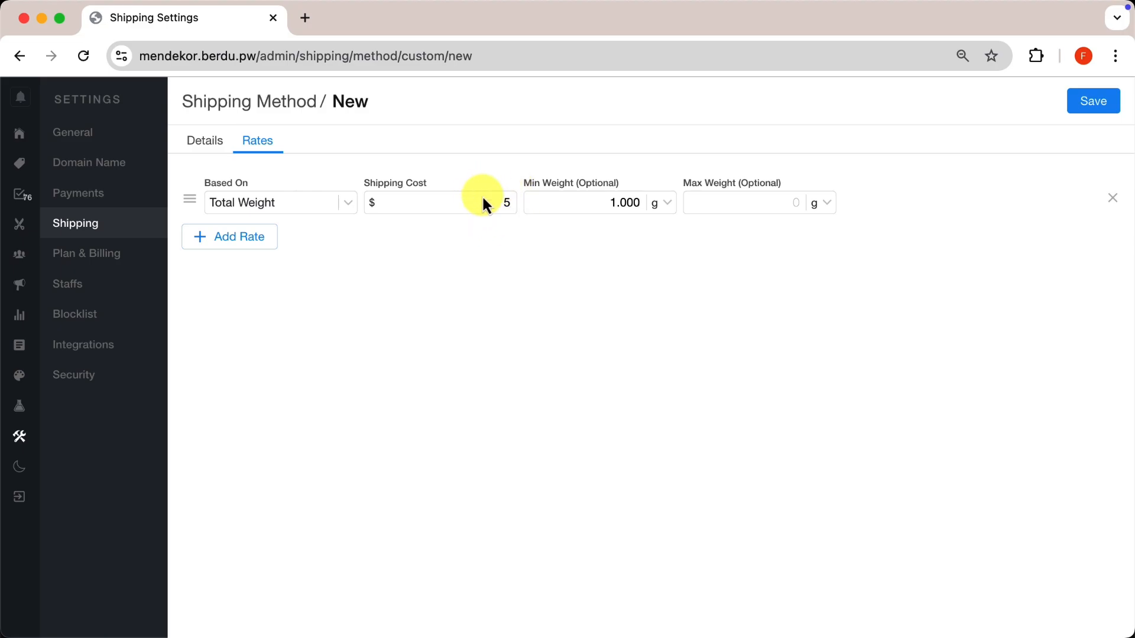
- Change the rate's basis to Per Kg and set its shipping cost to $2
{"action": "left_click", "coordinate": [313, 207]}
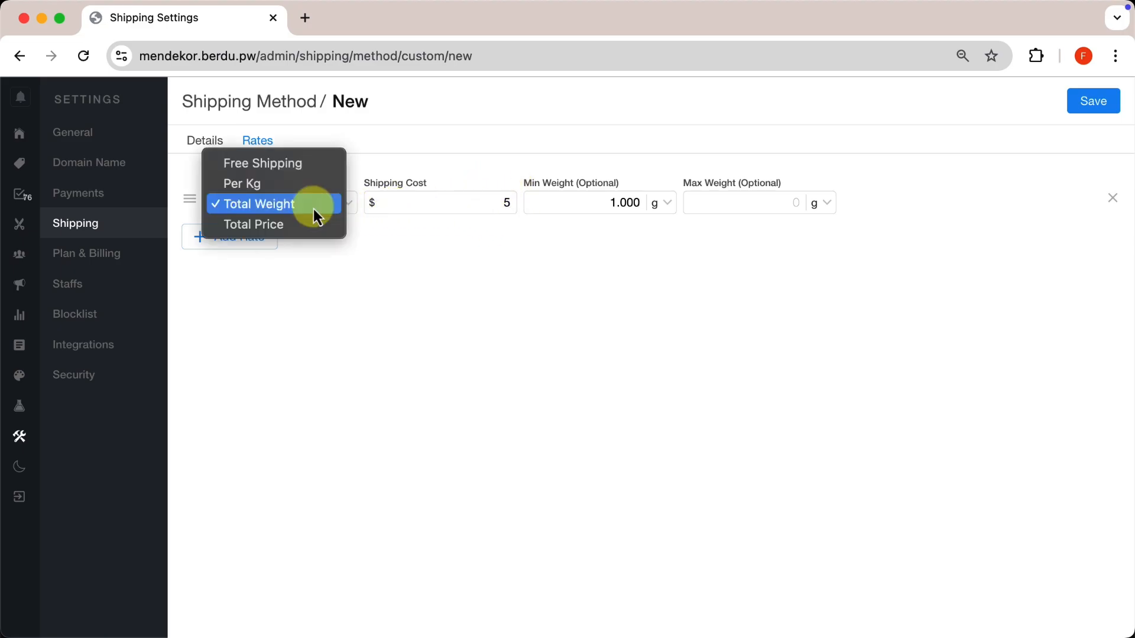
{"action": "left_click", "coordinate": [288, 186]}
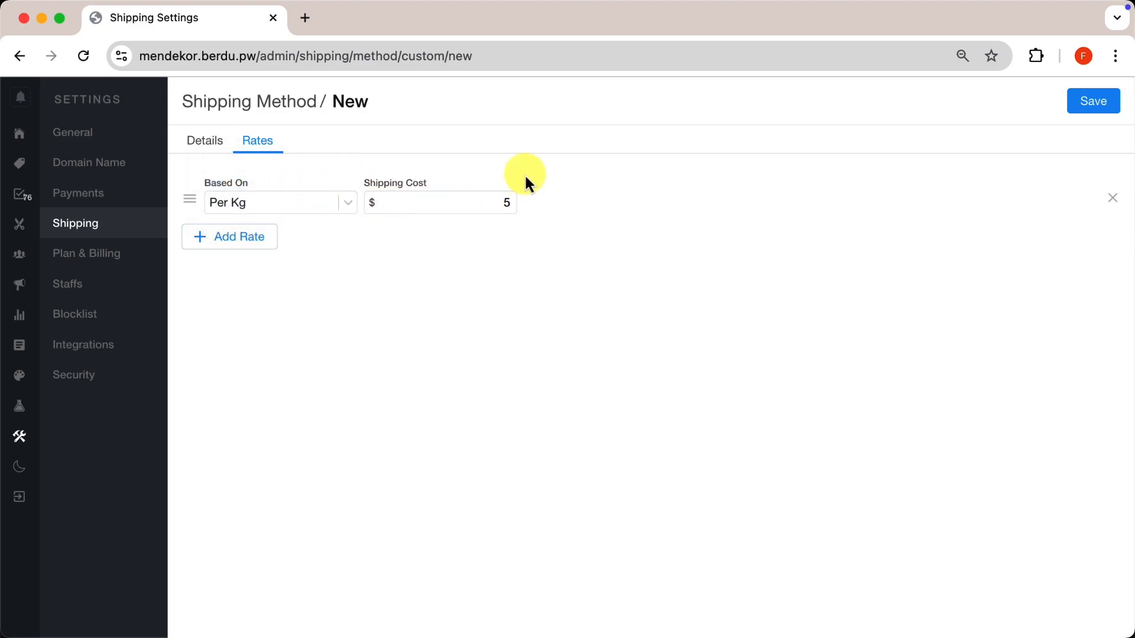
{"action": "double_click", "coordinate": [510, 202]}
{"action": "type", "text": "2"}
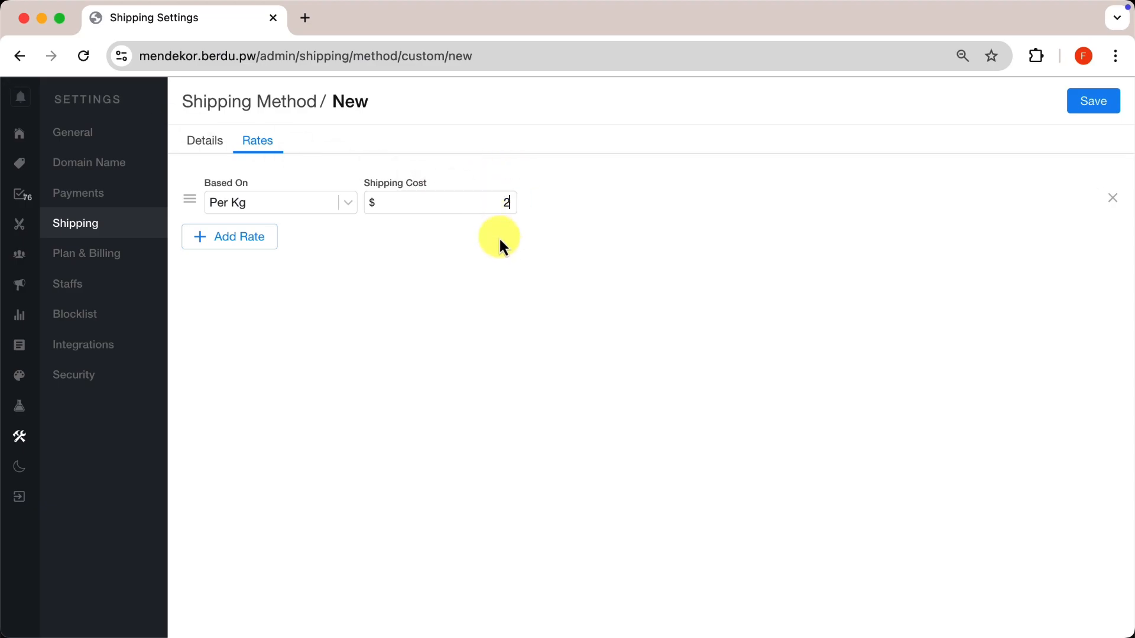
{"action": "left_click", "coordinate": [500, 242]}
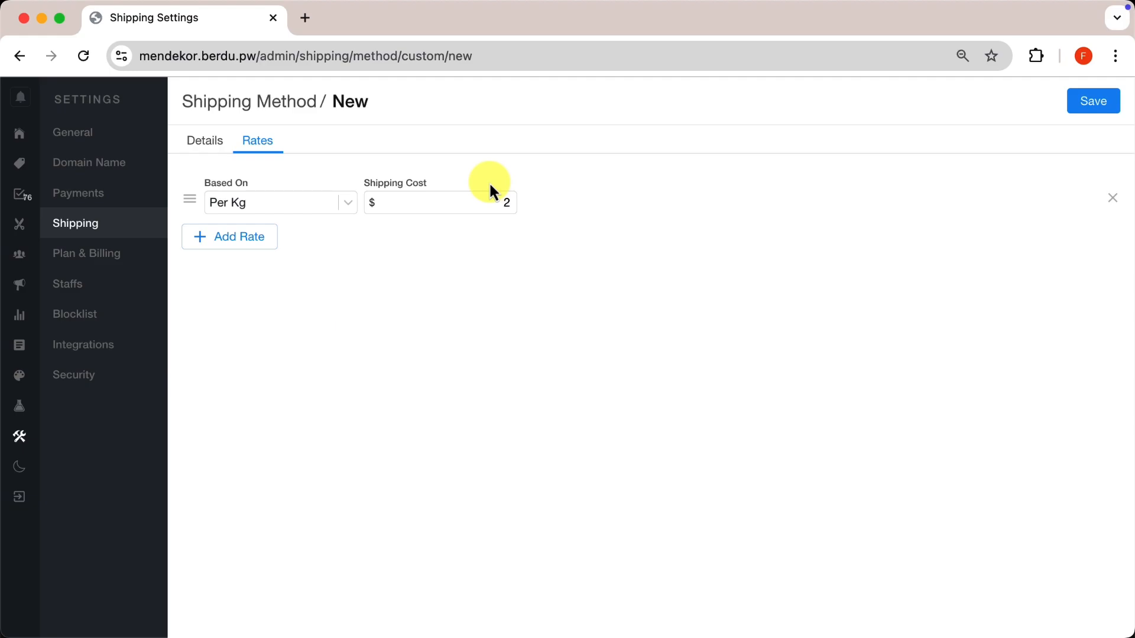
- Add a second rate with Free Shipping on the Total Price condition and a minimum price of $1,000
{"action": "left_click", "coordinate": [247, 234]}
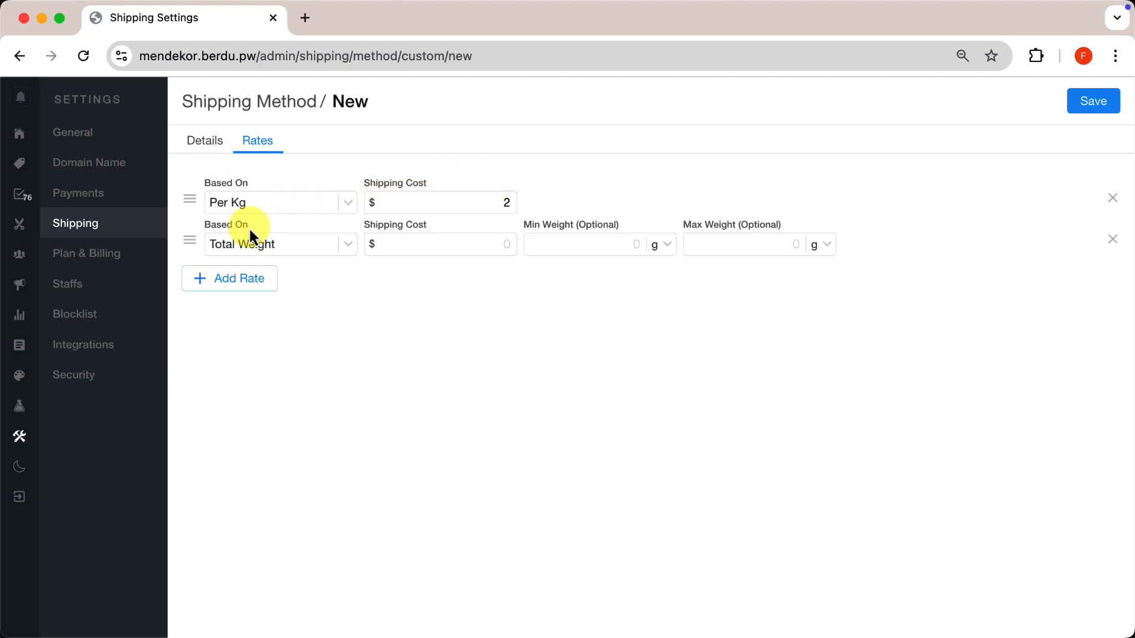
{"action": "left_click", "coordinate": [343, 248]}
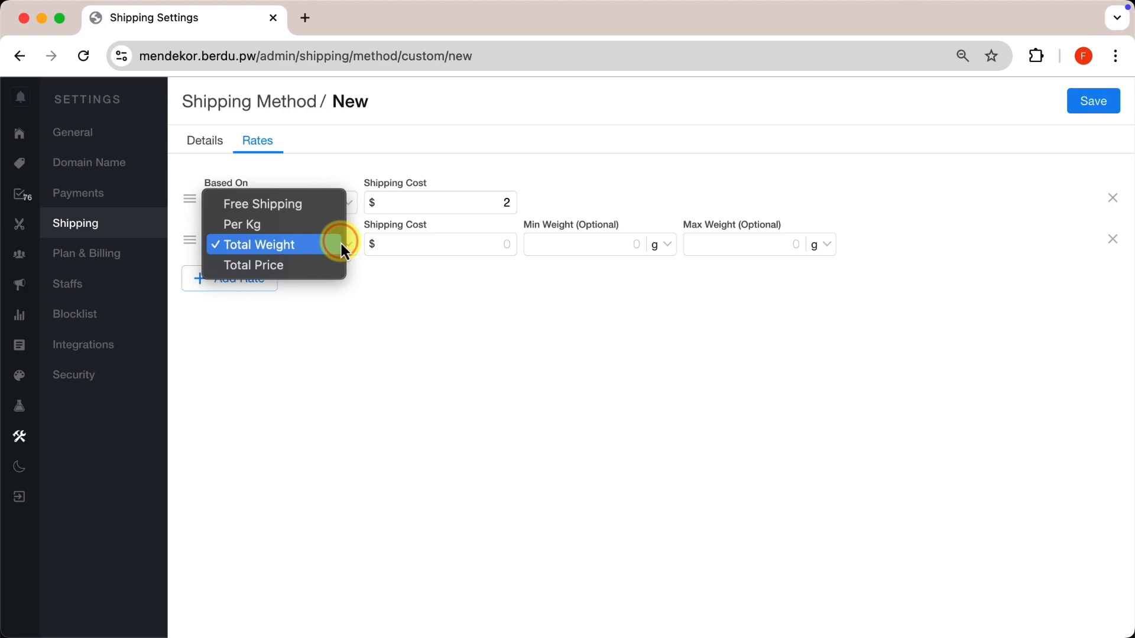
{"action": "left_click", "coordinate": [313, 203]}
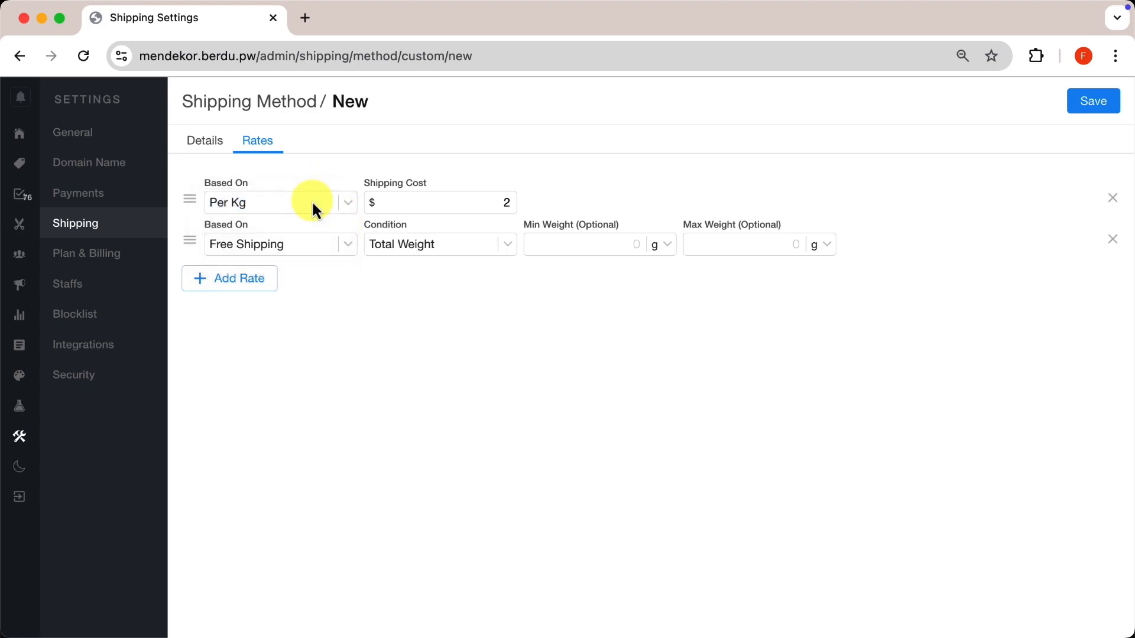
{"action": "left_click", "coordinate": [491, 246]}
{"action": "left_click", "coordinate": [452, 268]}
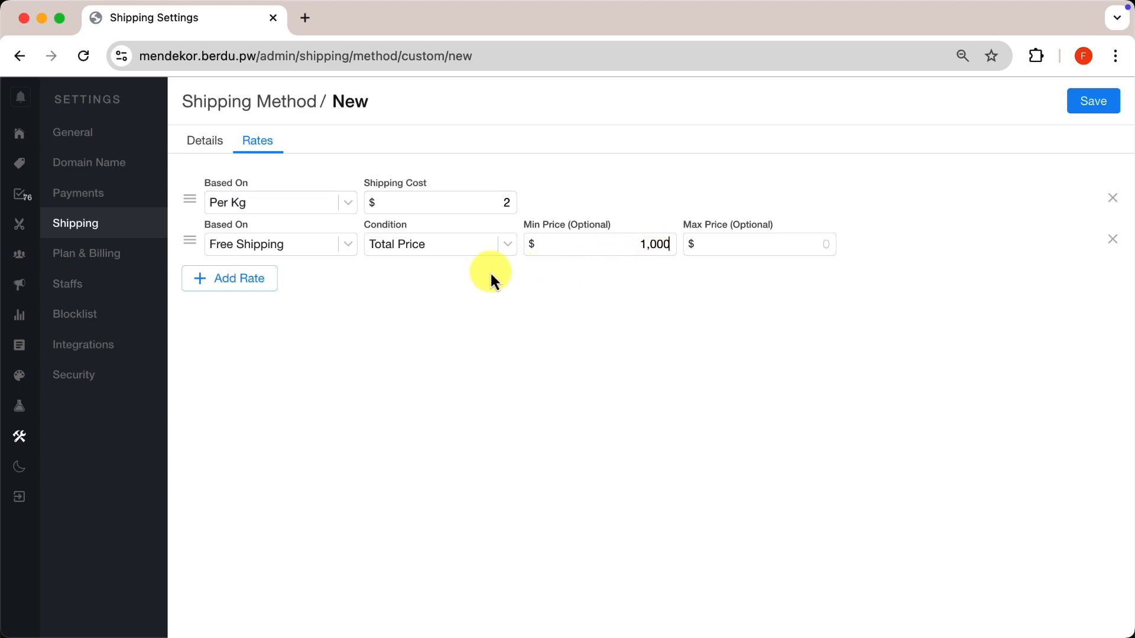
{"action": "left_click", "coordinate": [257, 277]}
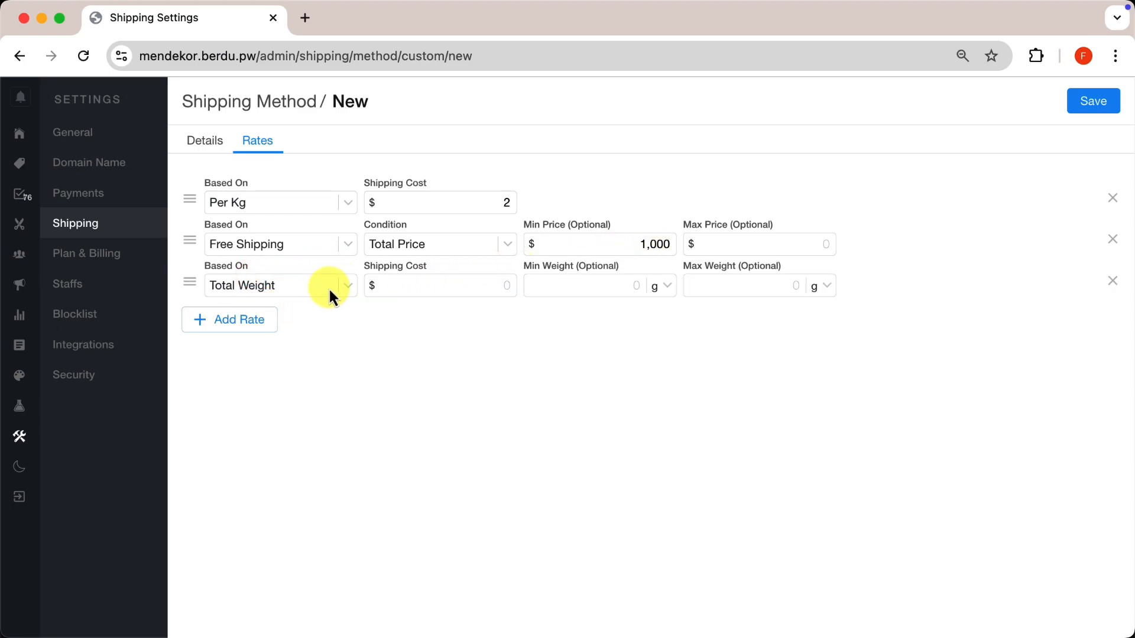
{"action": "left_click", "coordinate": [1111, 280]}
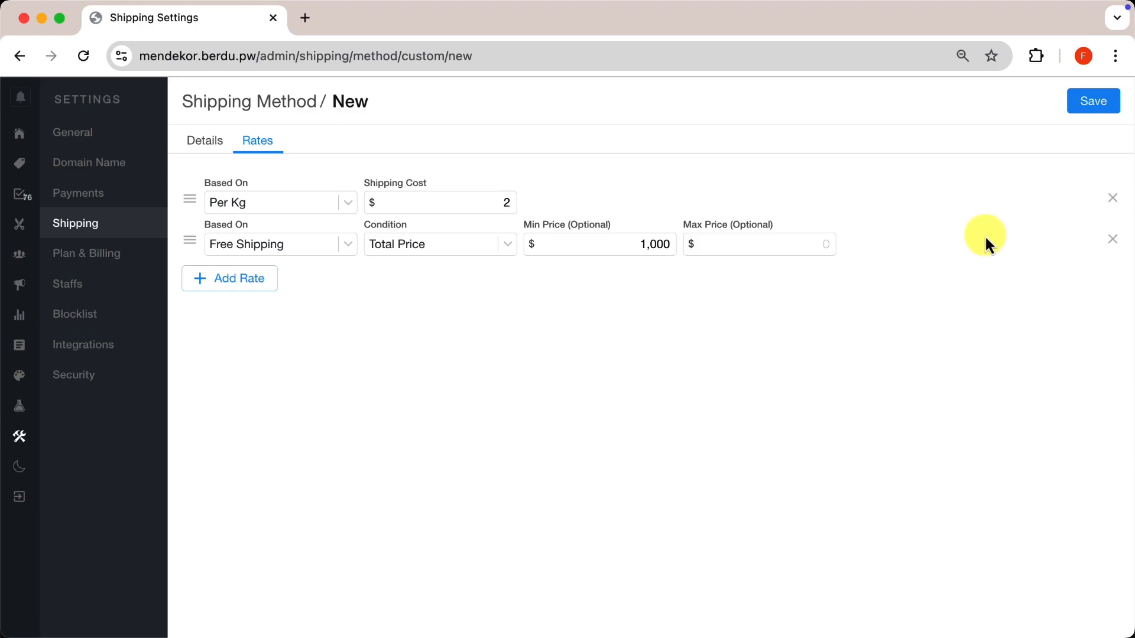
- Save the Fast Delivery shipping method and go to the store's Design overview
{"action": "left_click", "coordinate": [1093, 104]}
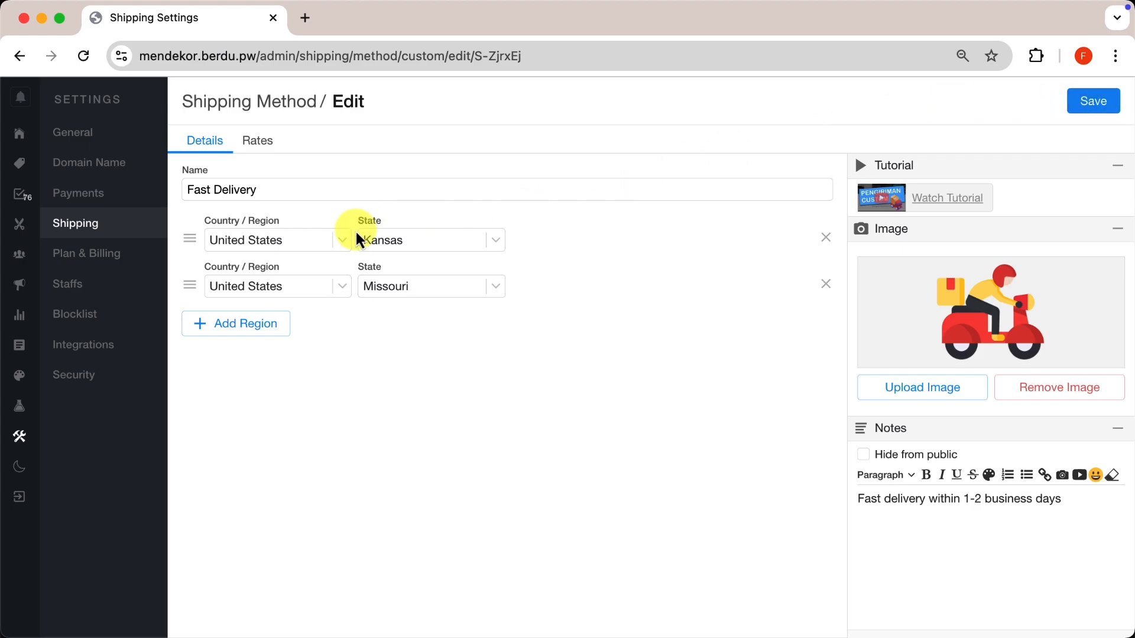
{"action": "left_click", "coordinate": [21, 380]}
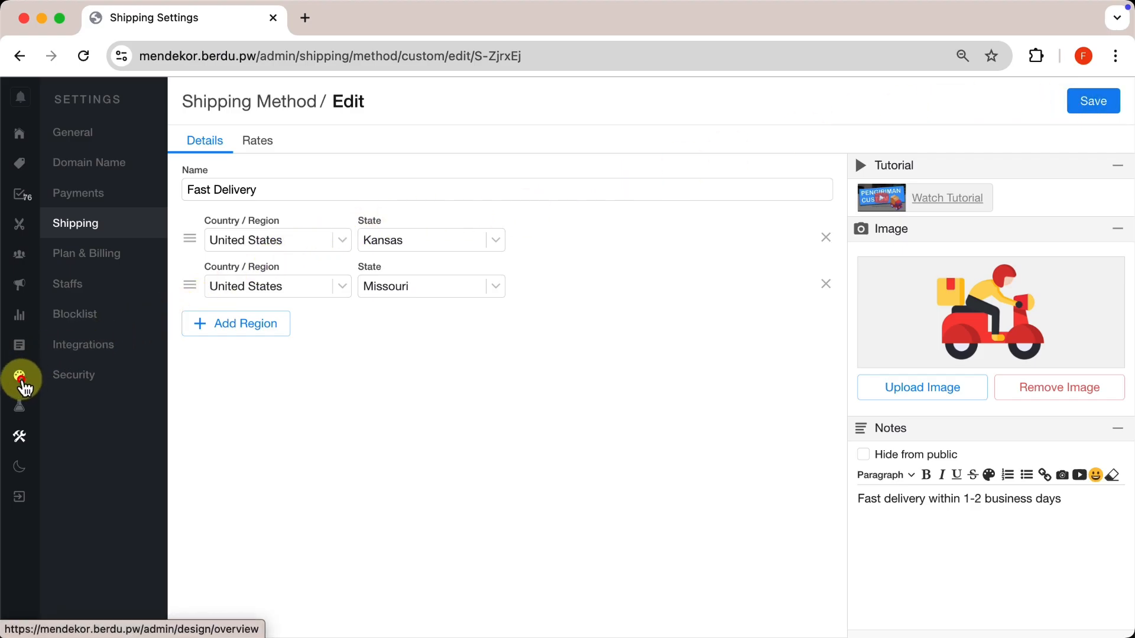
- Open the store's layout editor and navigate to the Checkout page
{"action": "left_click", "coordinate": [104, 166]}
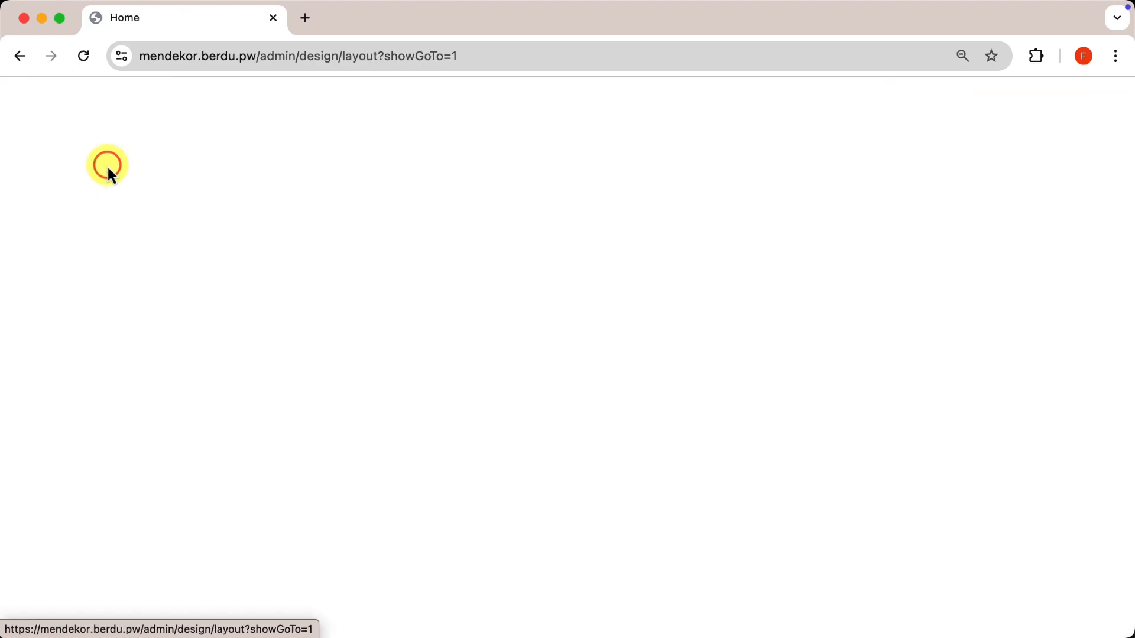
{"action": "left_click", "coordinate": [219, 615]}
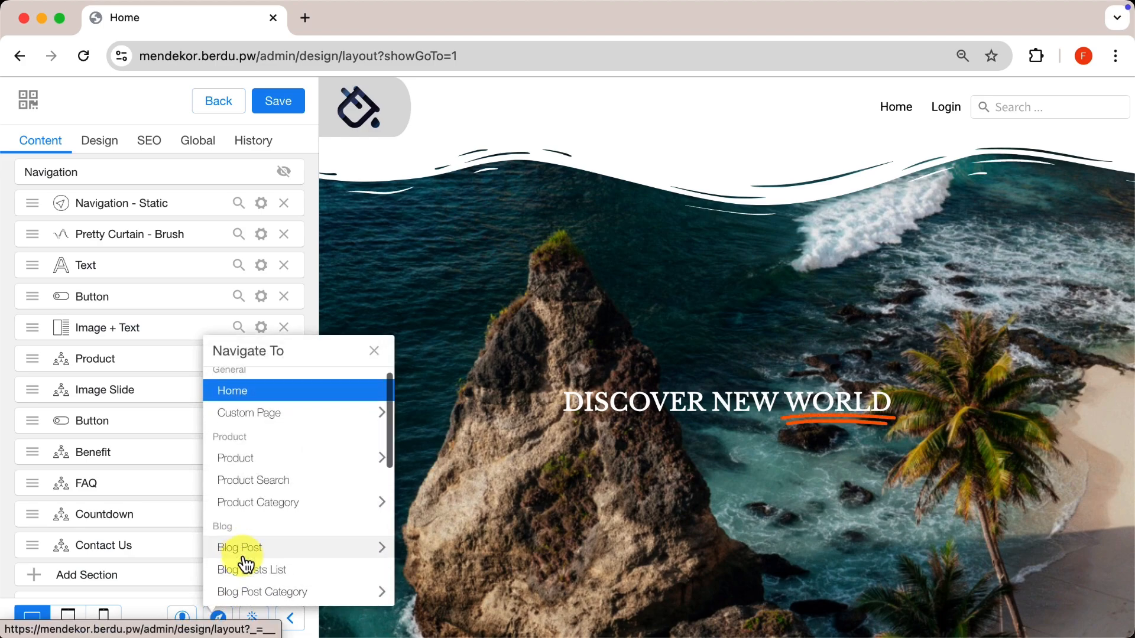
{"action": "scroll", "coordinate": [242, 555], "scroll_direction": "down", "scroll_amount": 3}
{"action": "scroll", "coordinate": [241, 556], "scroll_direction": "down", "scroll_amount": 2}
{"action": "left_click", "coordinate": [267, 538]}
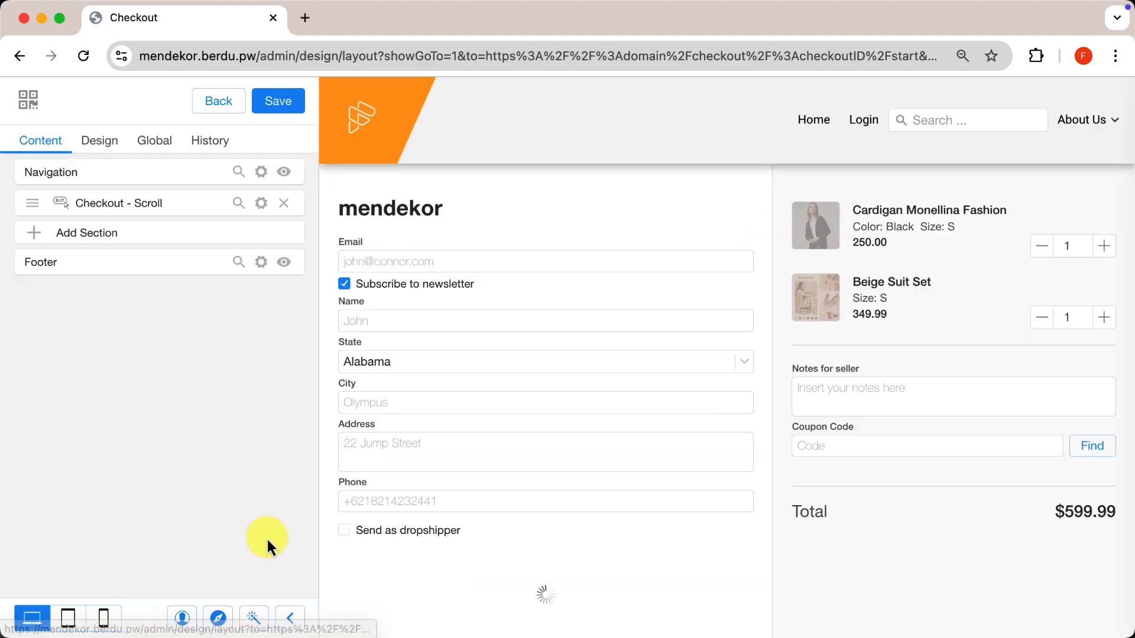
- Customize the shipping options in the Checkout - Scroll section's form by adding the Fast Delivery shipping method
{"action": "left_click", "coordinate": [261, 203]}
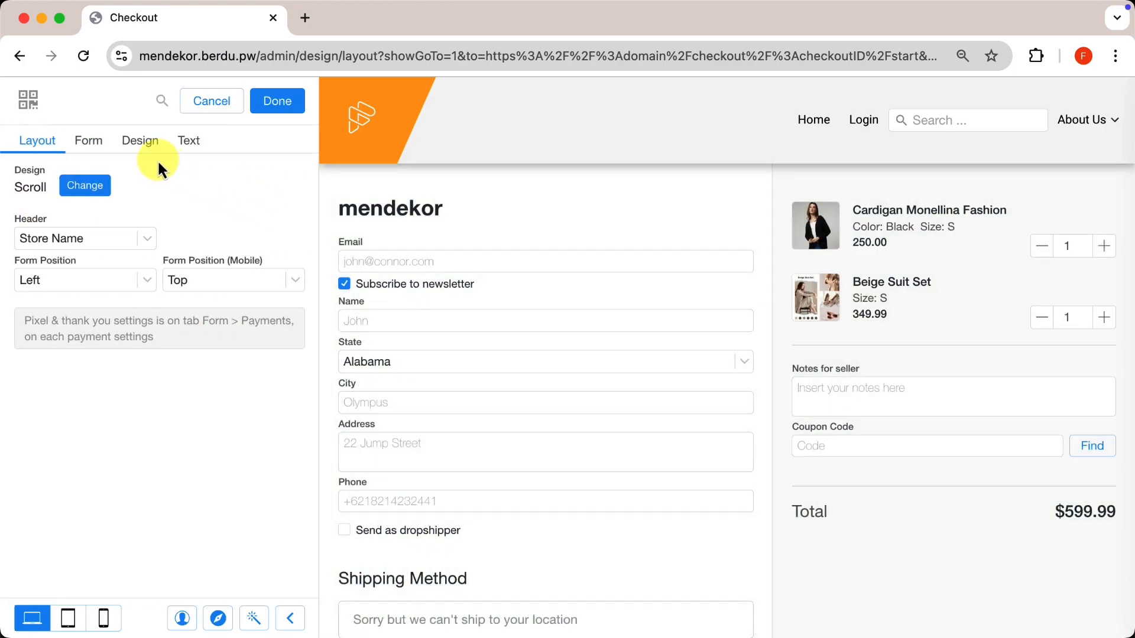
{"action": "left_click", "coordinate": [93, 142]}
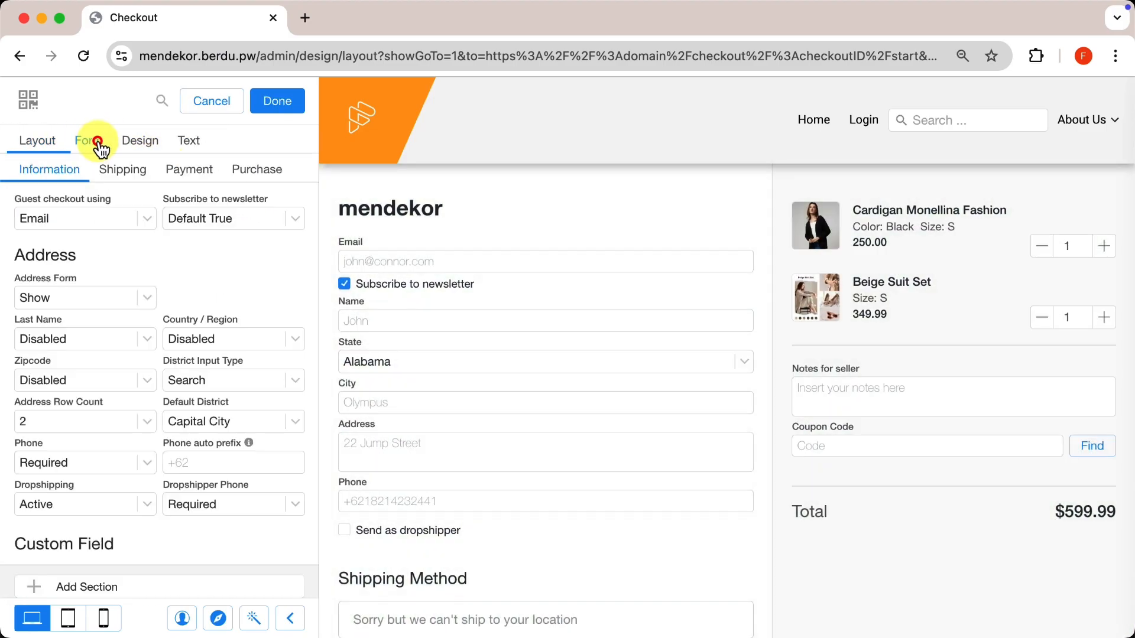
{"action": "left_click", "coordinate": [133, 177]}
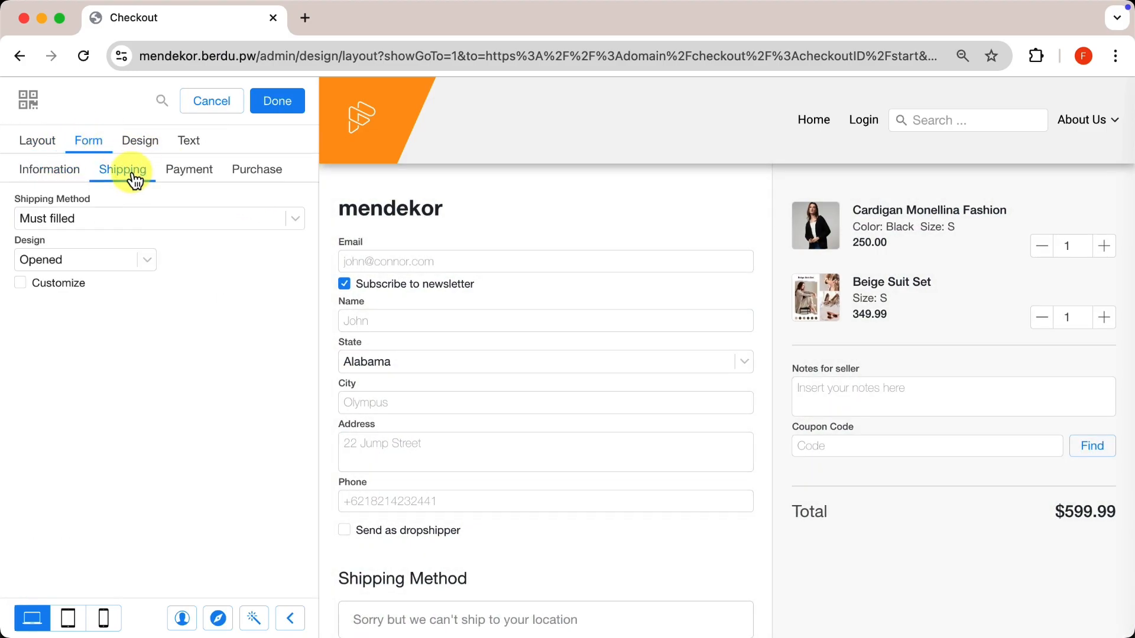
{"action": "left_click", "coordinate": [71, 282]}
{"action": "left_click", "coordinate": [112, 323]}
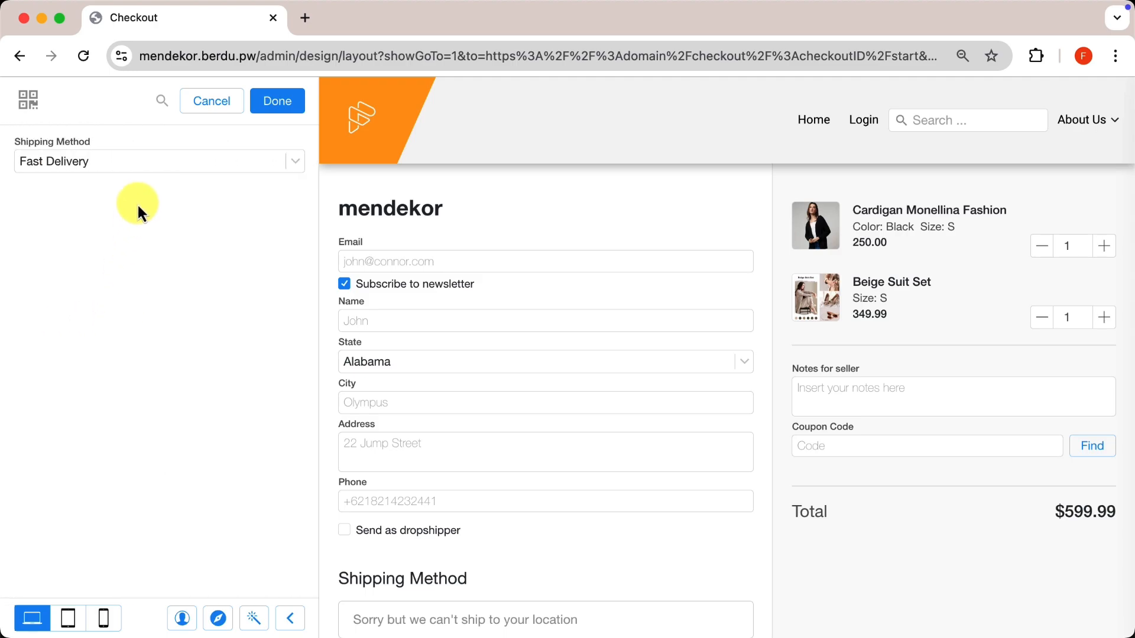
{"action": "left_click", "coordinate": [154, 158]}
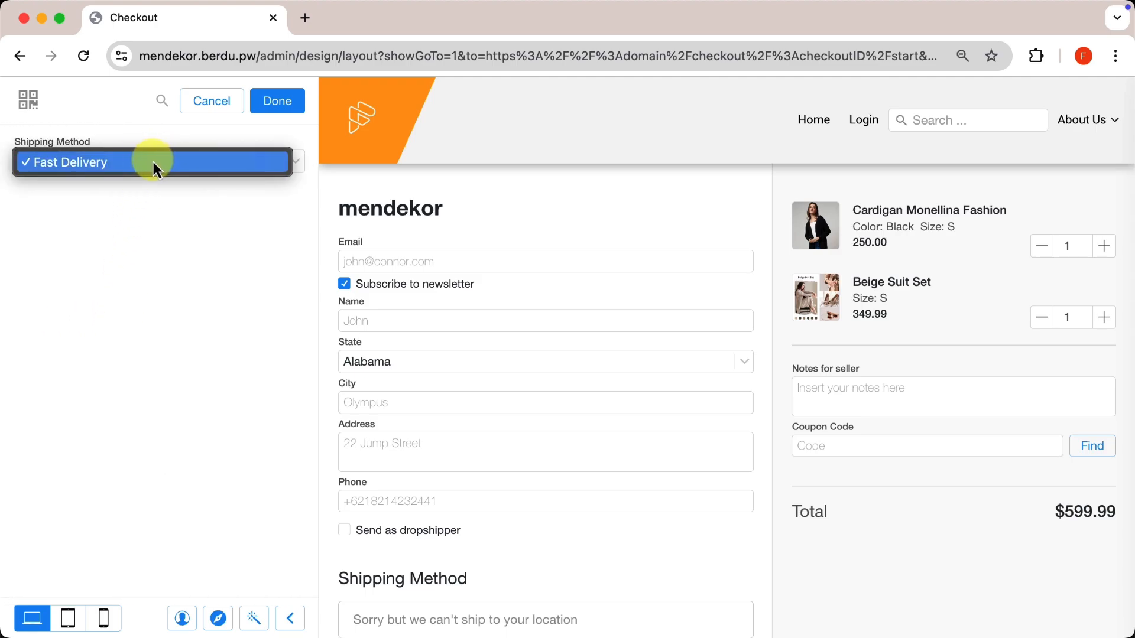
{"action": "left_click", "coordinate": [154, 163]}
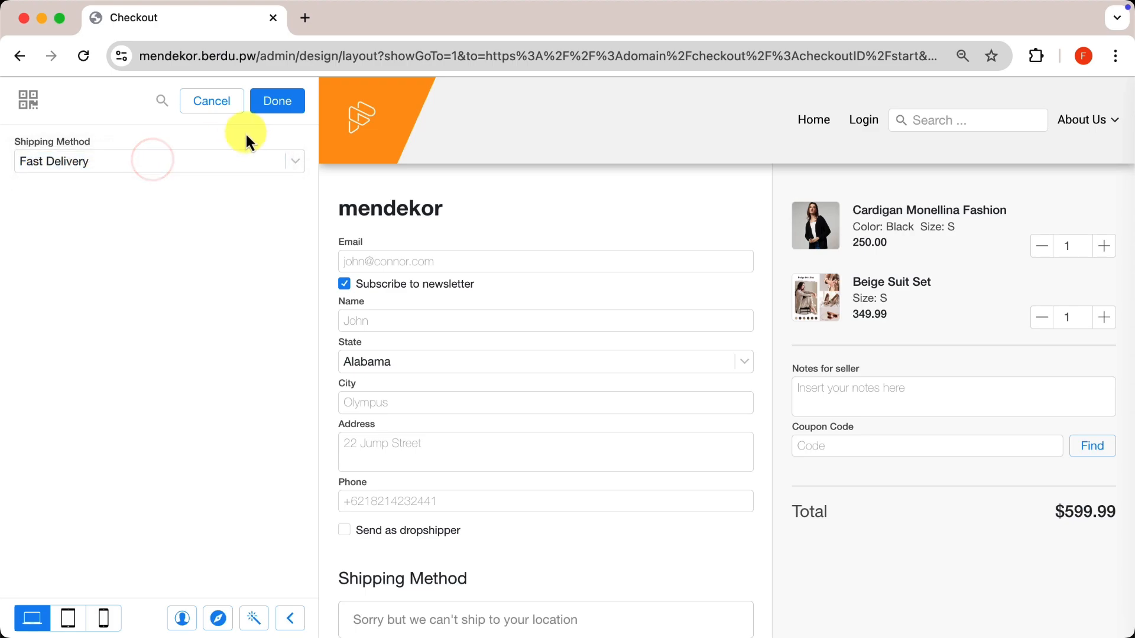
{"action": "left_click", "coordinate": [278, 104]}
{"action": "left_click", "coordinate": [280, 105]}
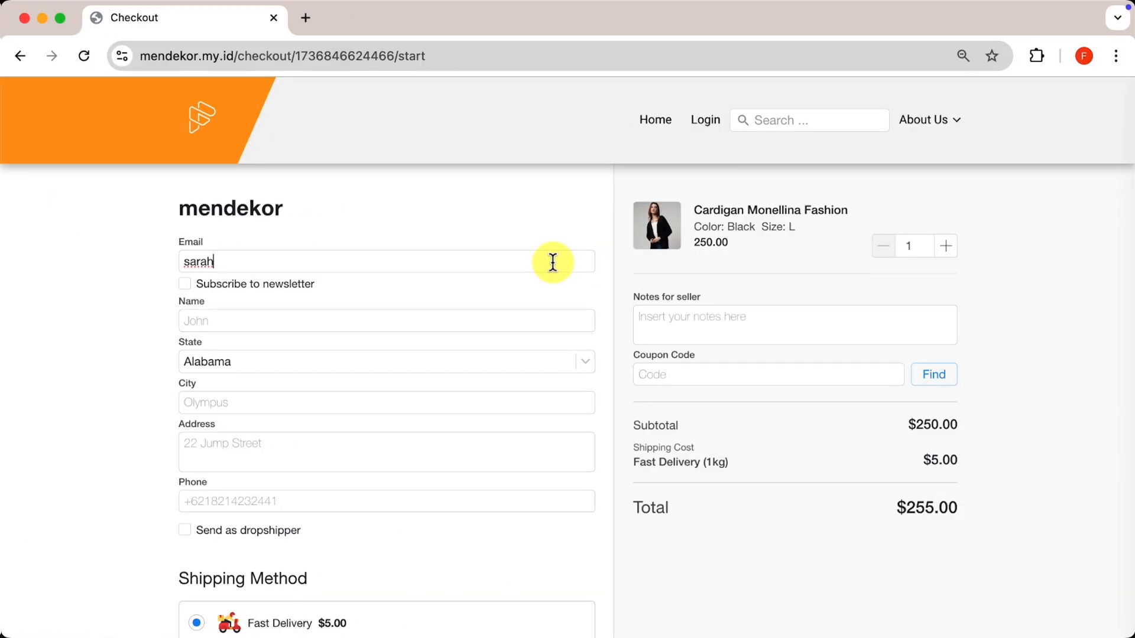
- On the live checkout page, enter the customer's email and name and choose Missouri as the state
{"action": "type", "text": "@gmail.com"}
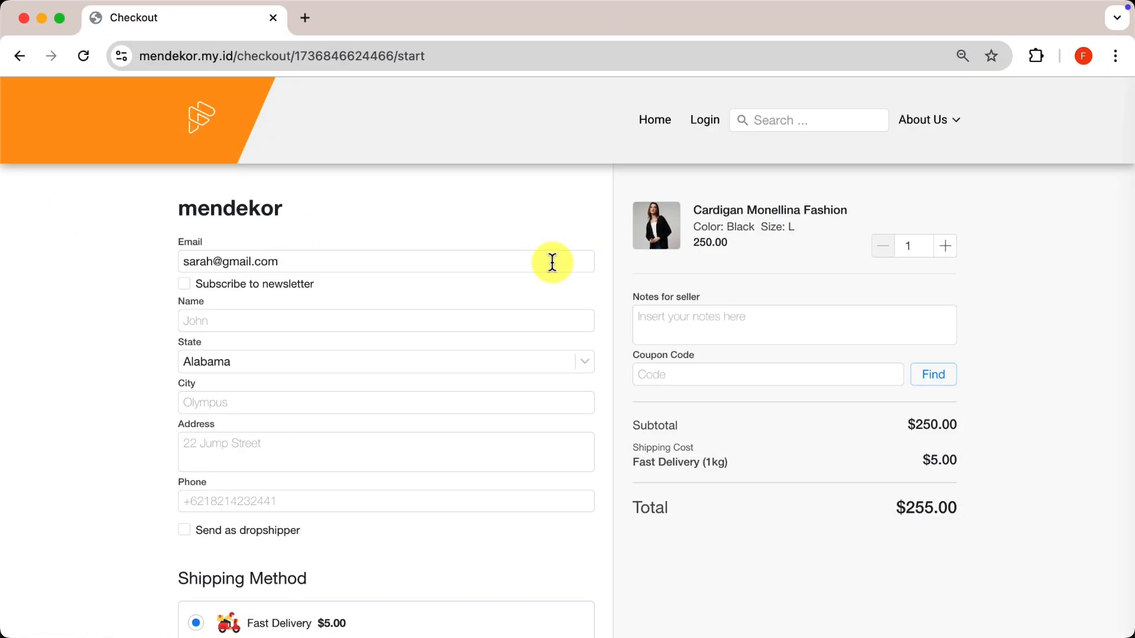
{"action": "key", "text": "Tab"}
{"action": "key", "text": "Tab"}
{"action": "type", "text": "Sarah"}
{"action": "left_click", "coordinate": [514, 360]}
{"action": "scroll", "coordinate": [481, 456], "scroll_direction": "down", "scroll_amount": 3}
{"action": "left_click", "coordinate": [392, 610]}
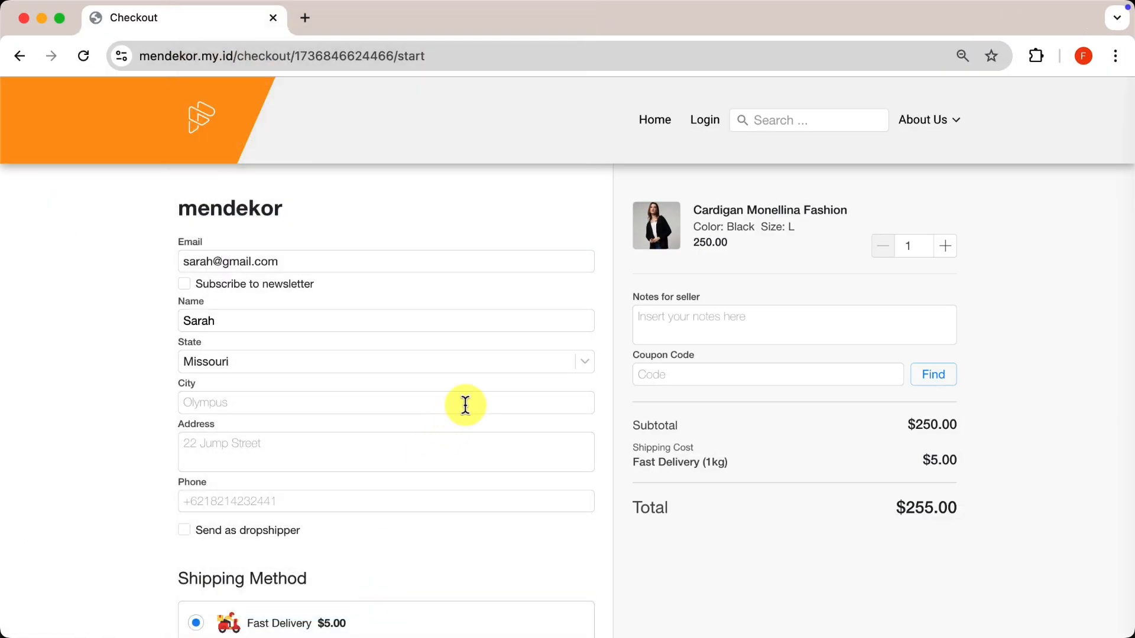
- Fill in the customer's city, street address and phone number, and complete the order
{"action": "left_click", "coordinate": [464, 406]}
{"action": "scroll", "coordinate": [465, 406], "scroll_direction": "down", "scroll_amount": 1}
{"action": "type", "text": "Missouri"}
{"action": "key", "text": "Tab"}
{"action": "type", "text": "22"}
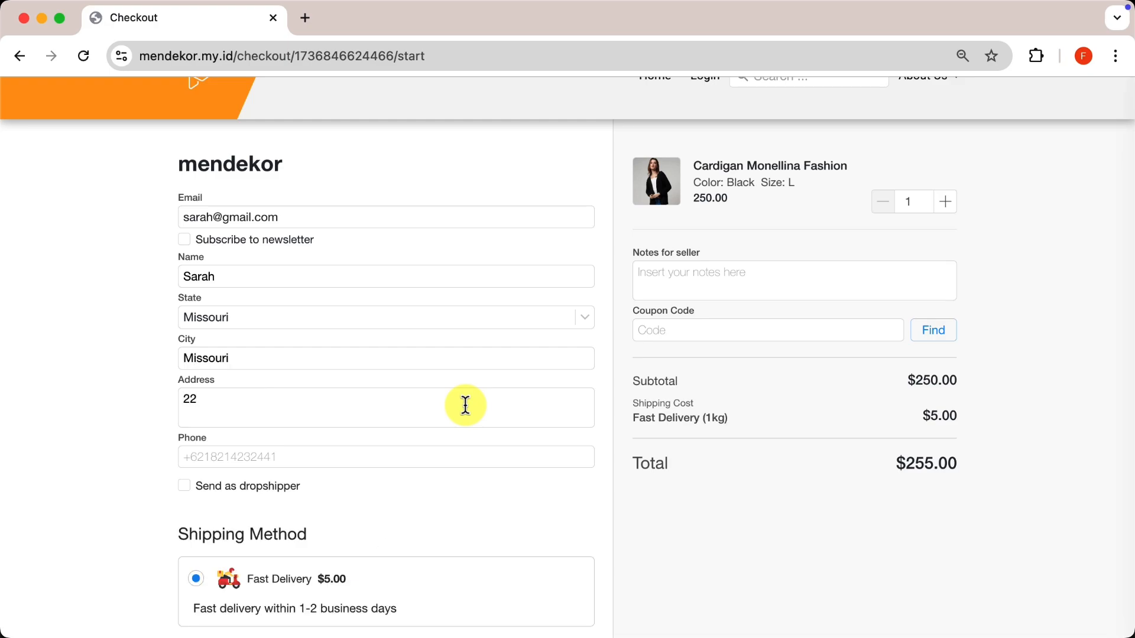
{"action": "key", "text": "Tab"}
{"action": "type", "text": "+123123"}
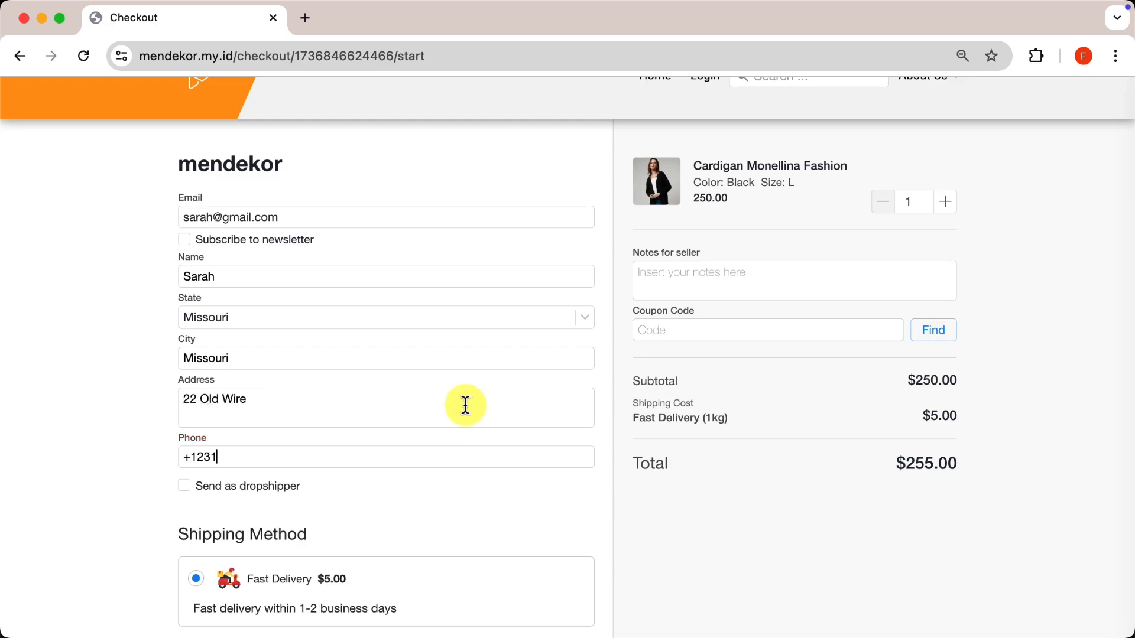
{"action": "scroll", "coordinate": [465, 405], "scroll_direction": "down", "scroll_amount": 5}
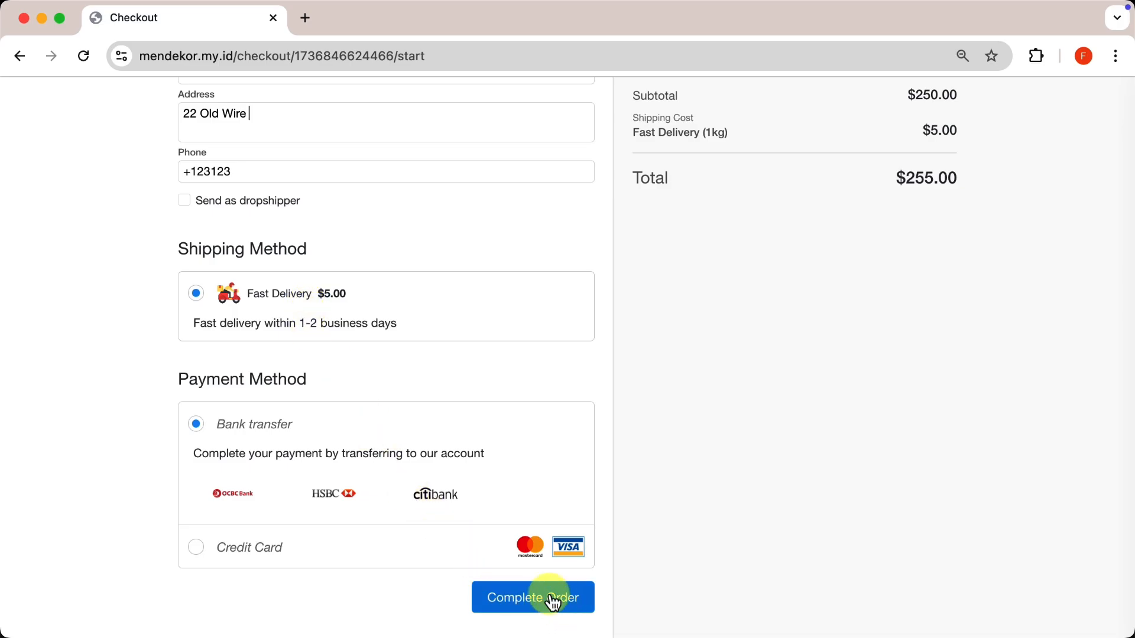
{"action": "left_click", "coordinate": [550, 602]}
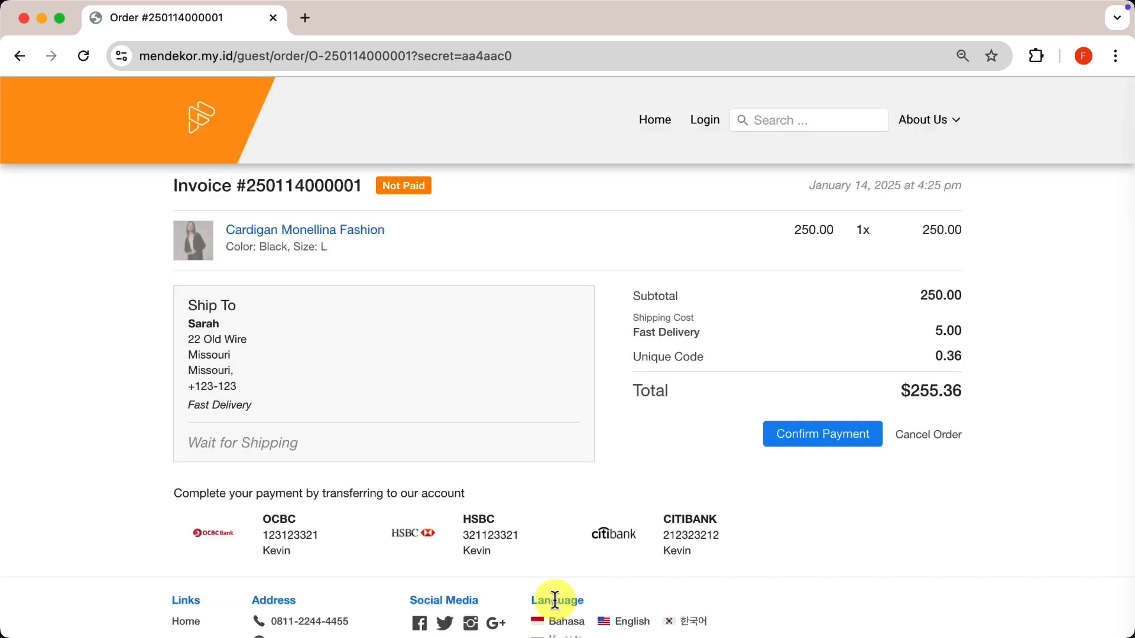